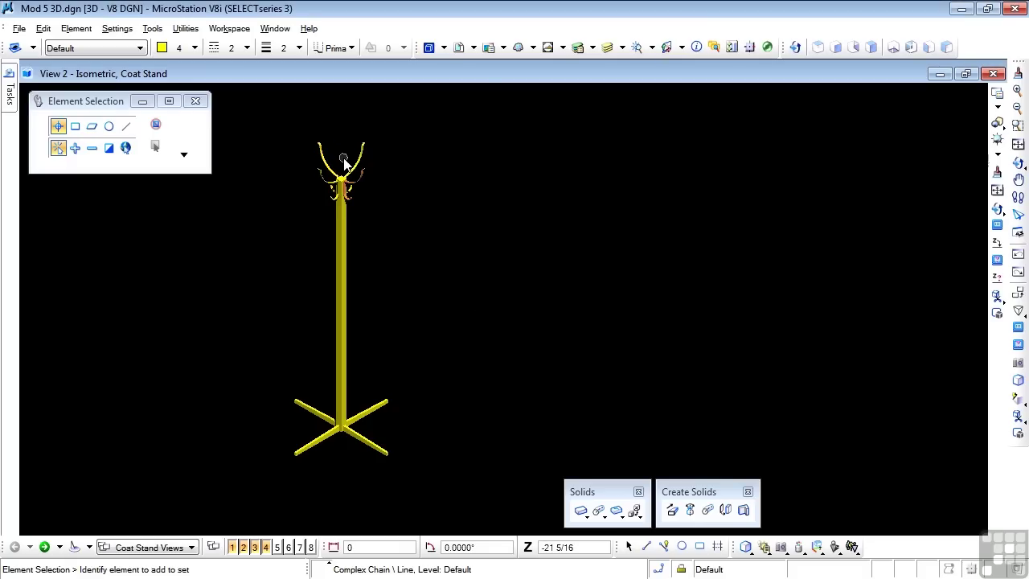
- Examine the finished coat stand's hooks and base legs and the dimensioned hook and leg profiles in the Assembly views
scroll(341, 159, up, 4)
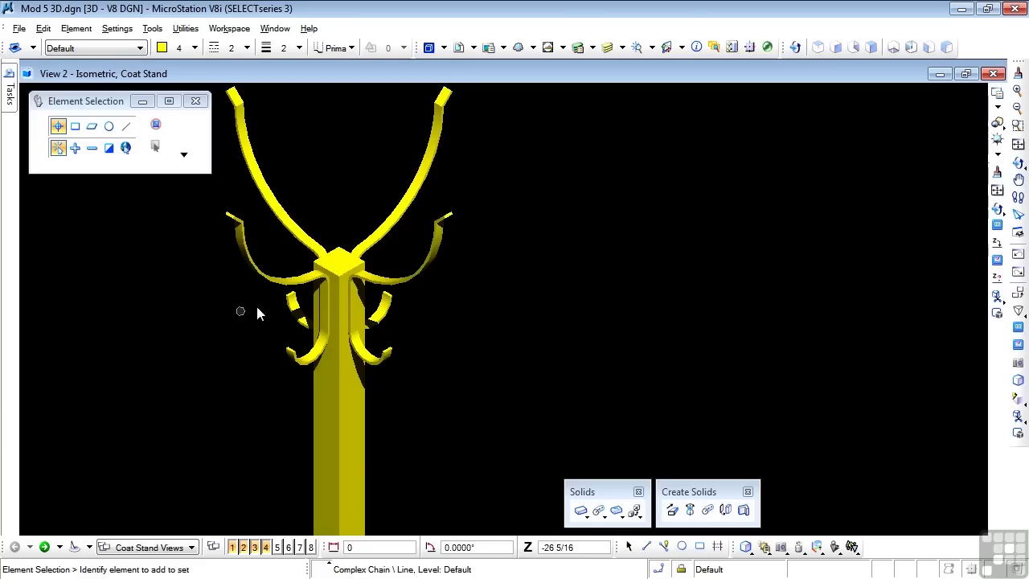
scroll(338, 156, down, 5)
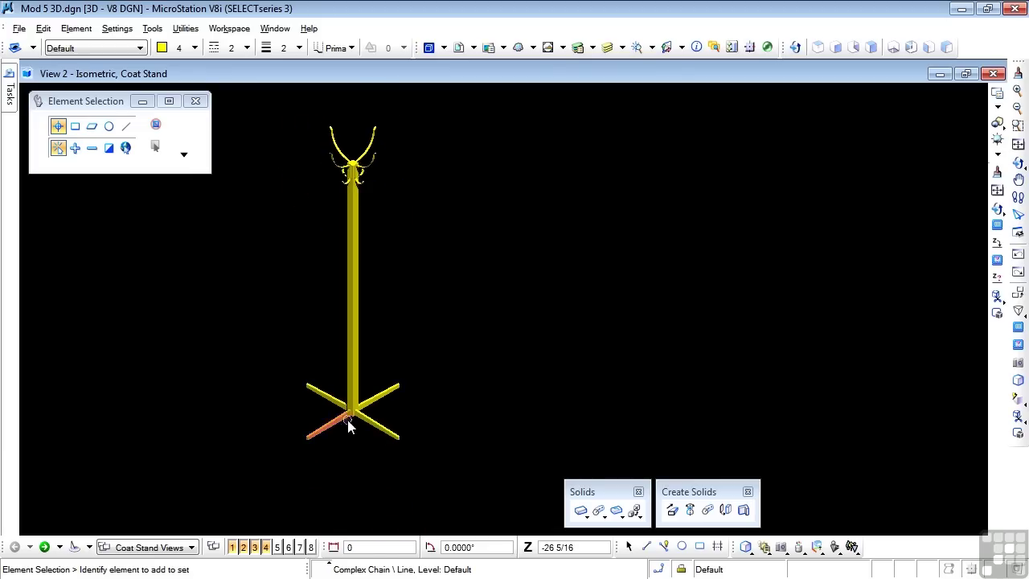
scroll(349, 411, up, 4)
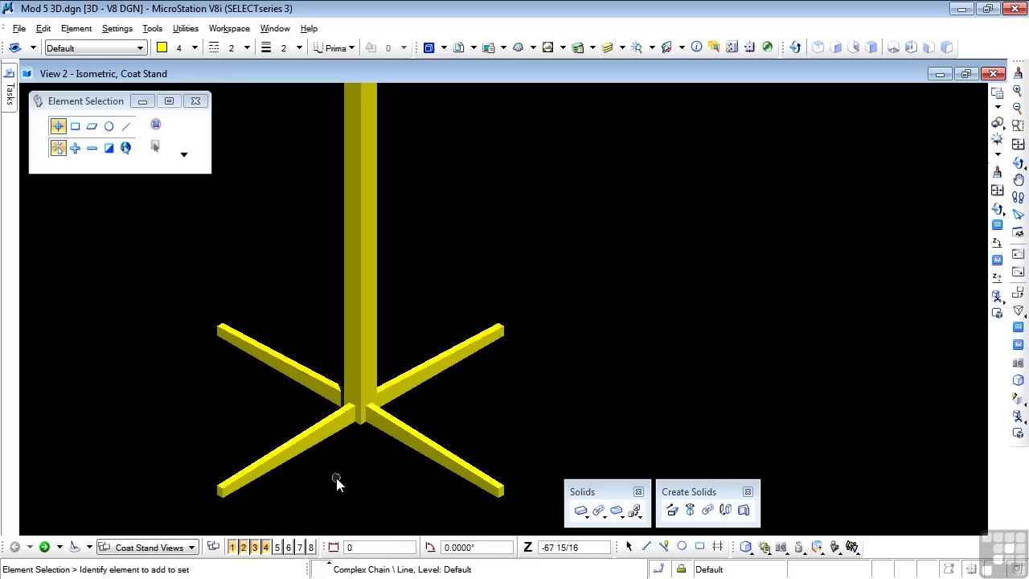
scroll(336, 481, down, 4)
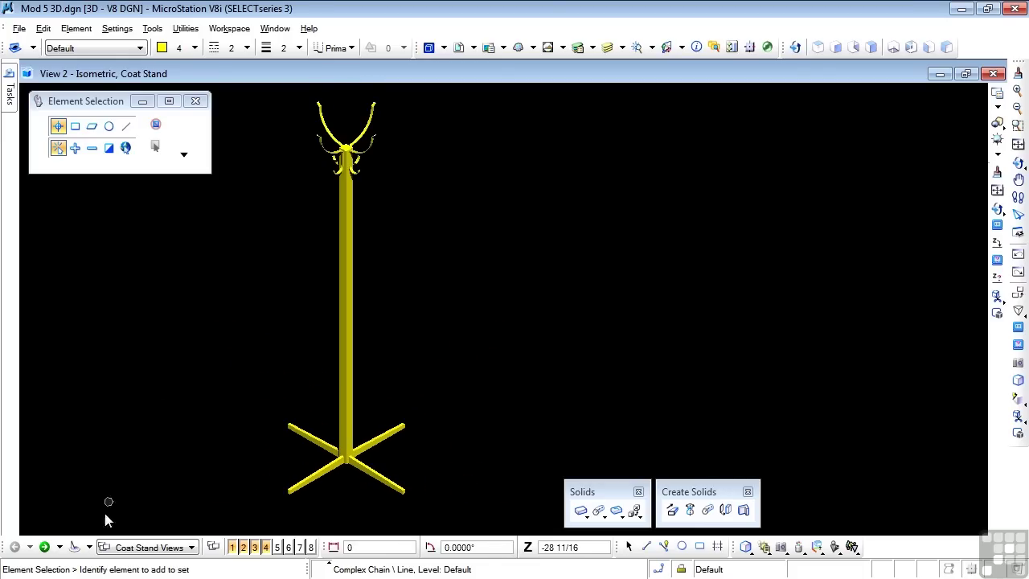
click(44, 546)
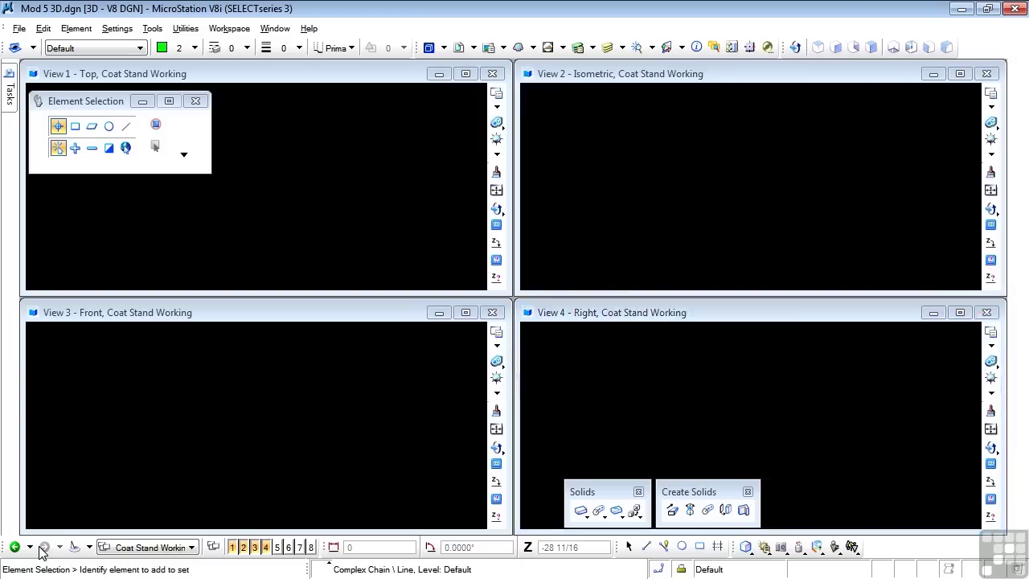
click(43, 547)
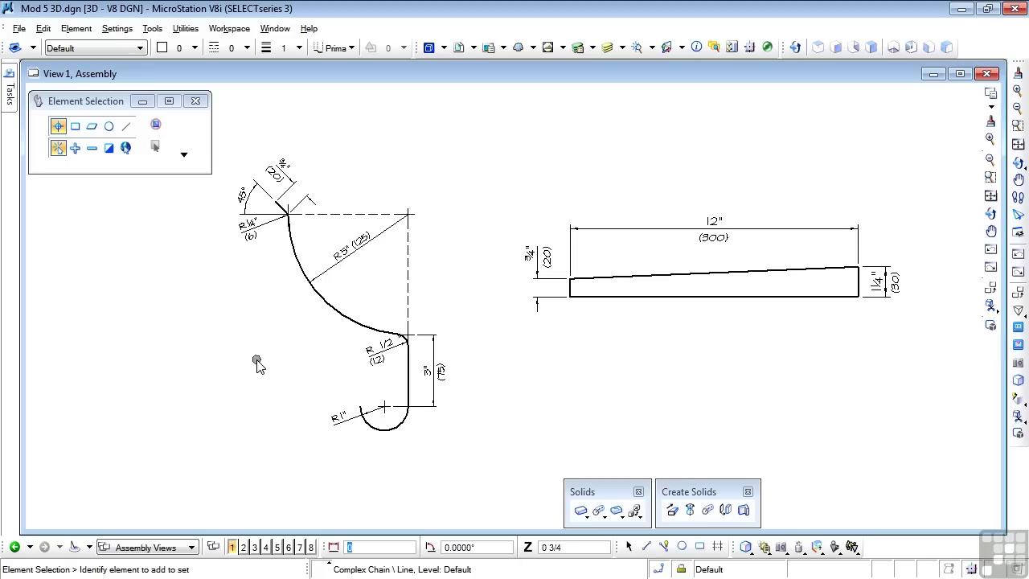
- Return to the Coat Stand Working view group and extend the Front view window upward
click(15, 547)
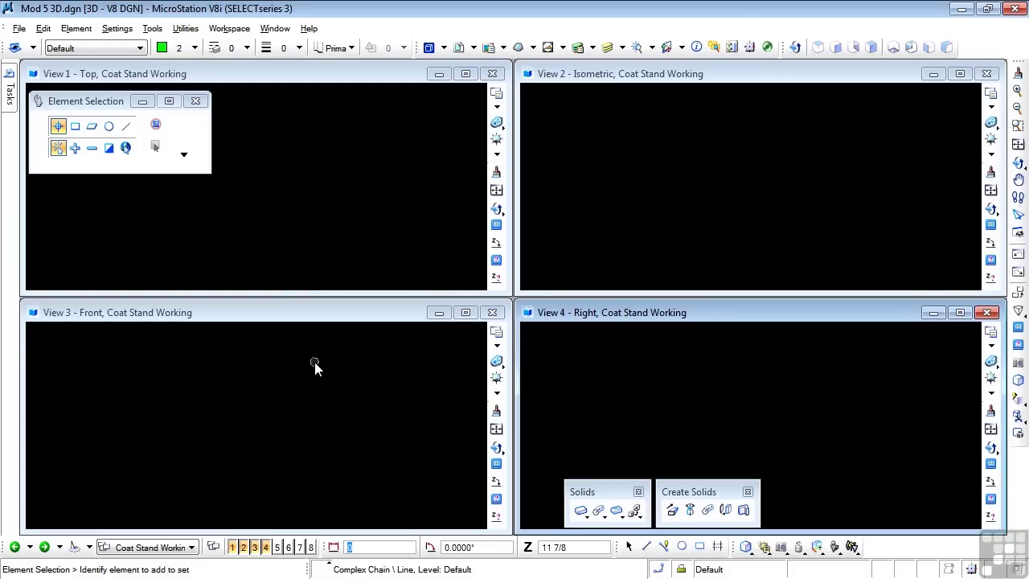
click(323, 313)
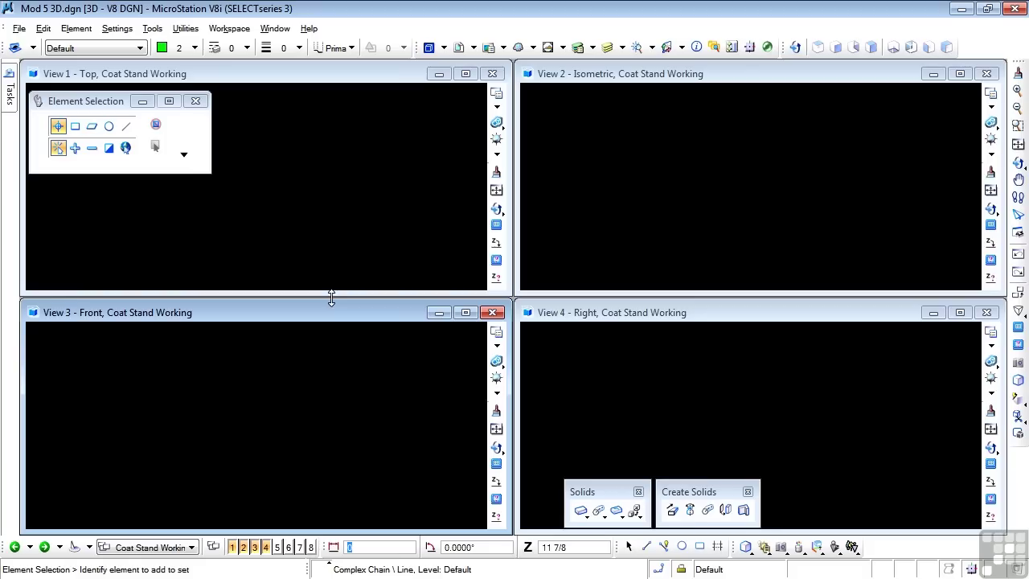
drag(331, 297, 344, 175)
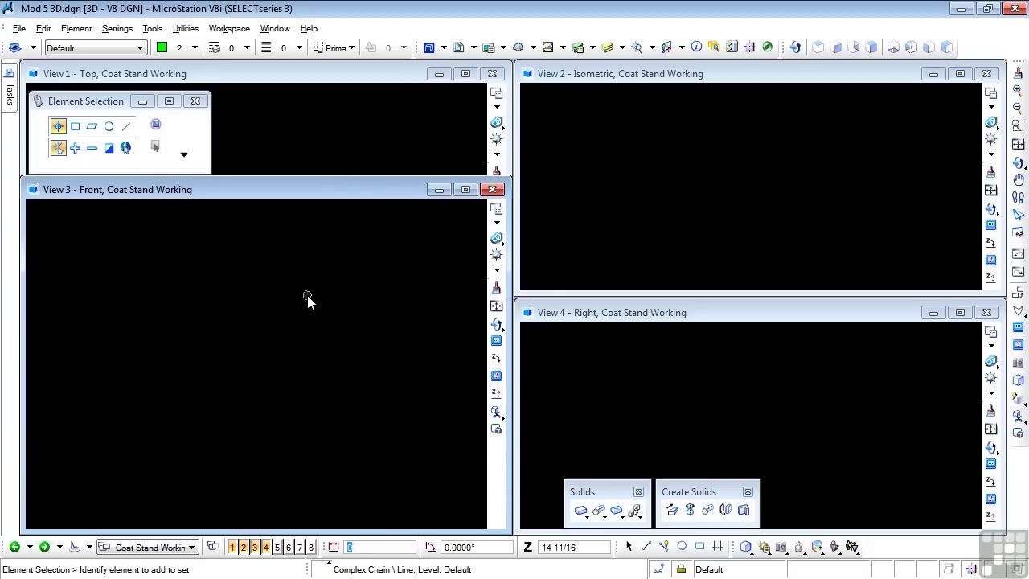
- Start a SmartLine in the Front view with a 1-inch radius semicircular arc that bulges downward and ends on its right side
click(663, 547)
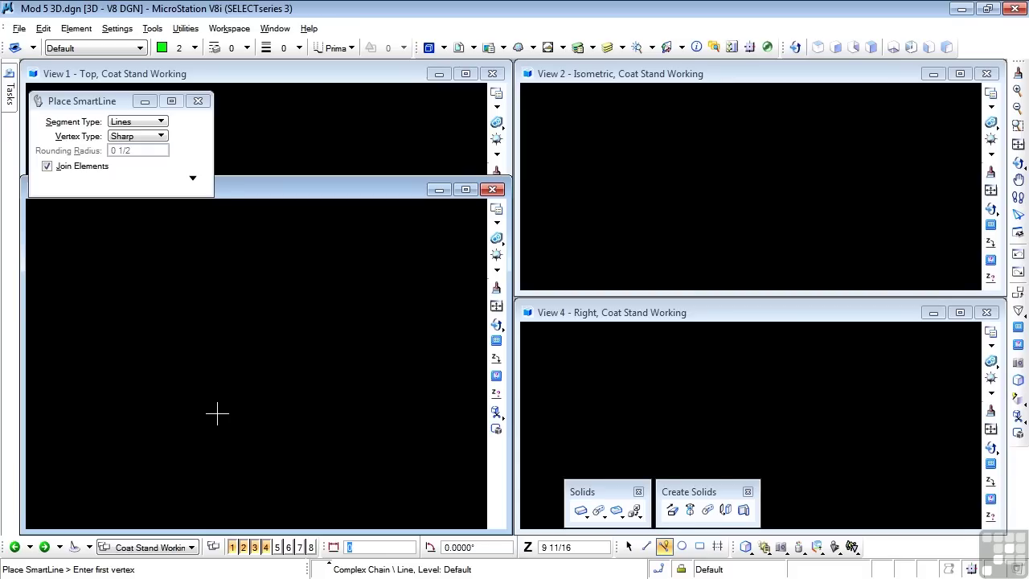
click(217, 414)
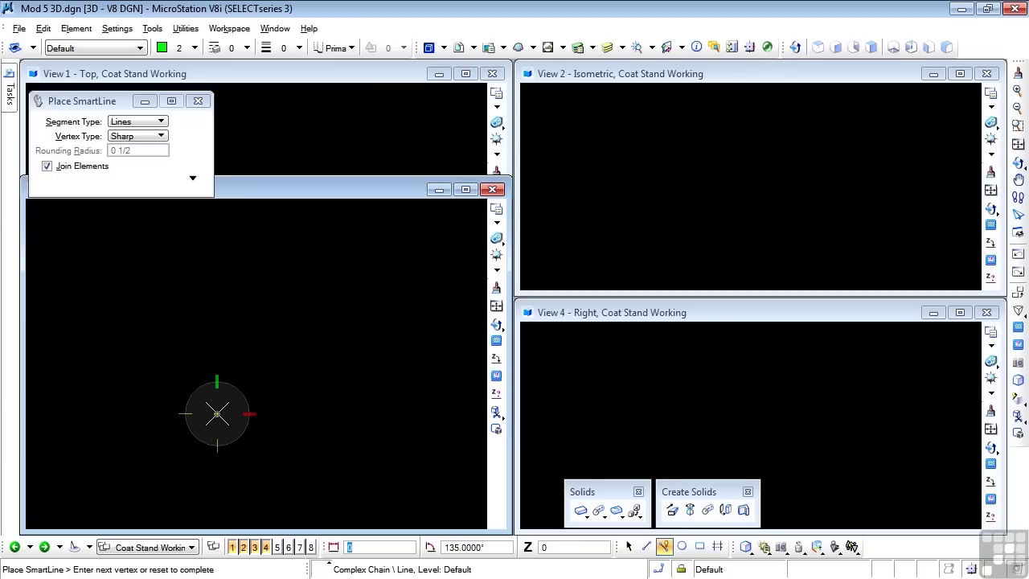
key(comma)
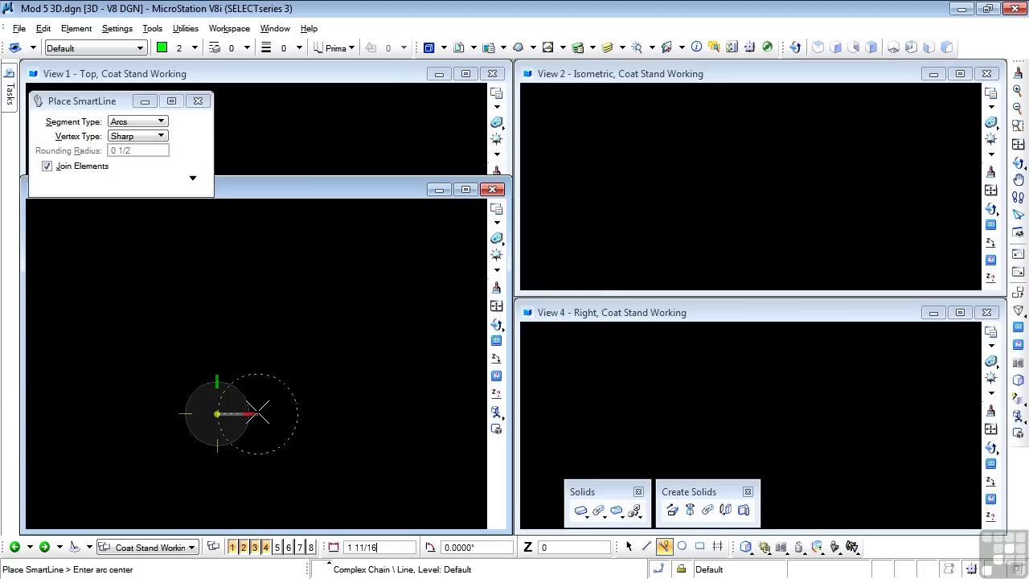
text(1)
click(262, 413)
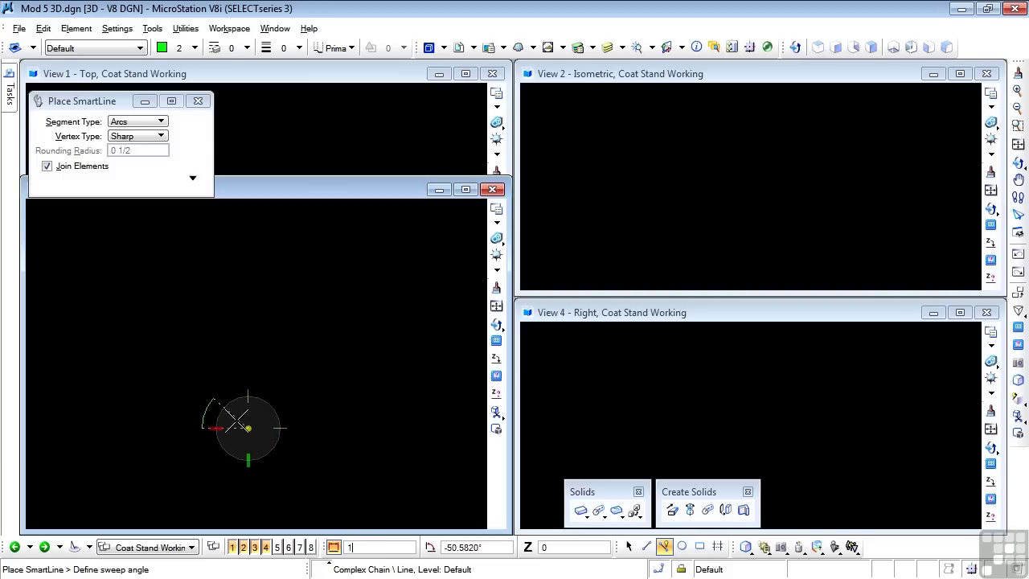
click(294, 428)
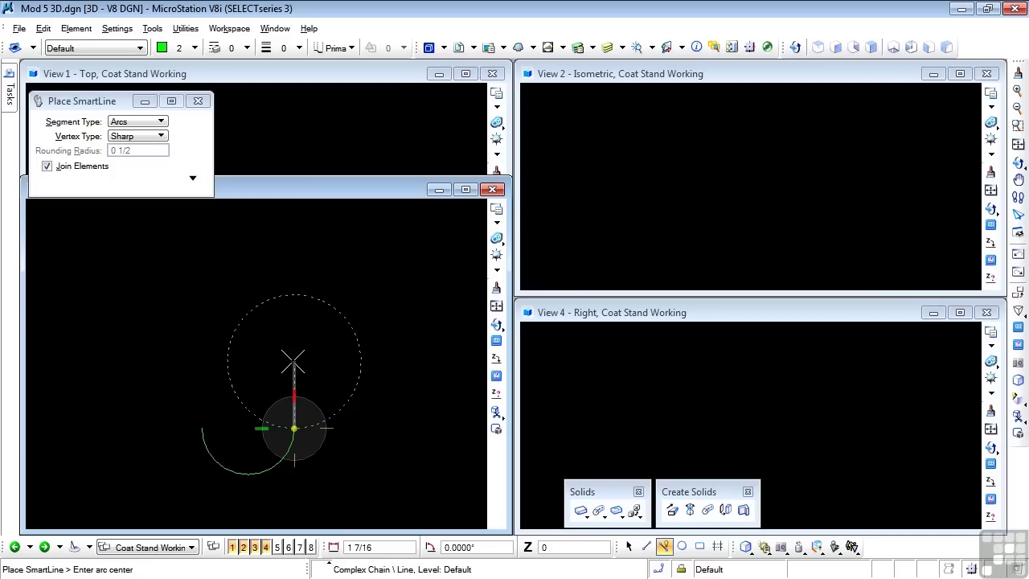
- Continue the SmartLine from the arc's right end with a straight vertical line 3 inches upward
key(asciitilde)
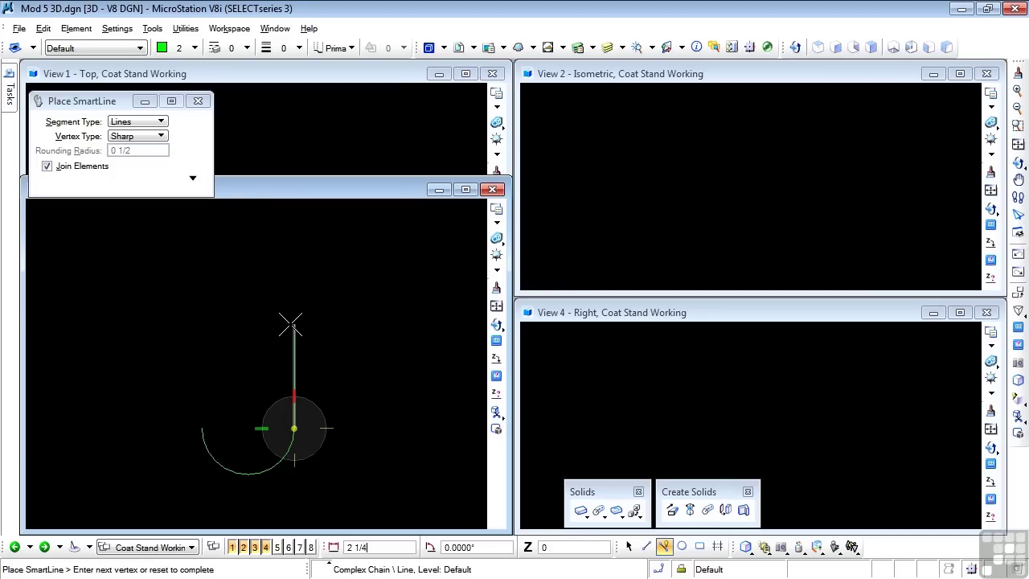
text(3)
click(291, 292)
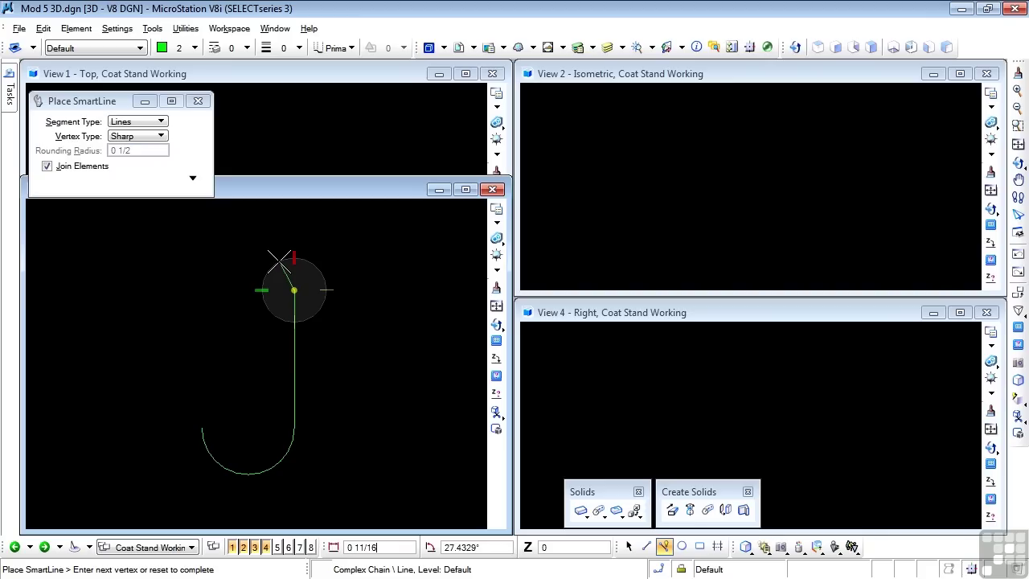
- Continue the SmartLine with a 5-inch radius, 90° arc curving up to the left, using a Rounded vertex of 1/2-inch radius at its start
click(128, 136)
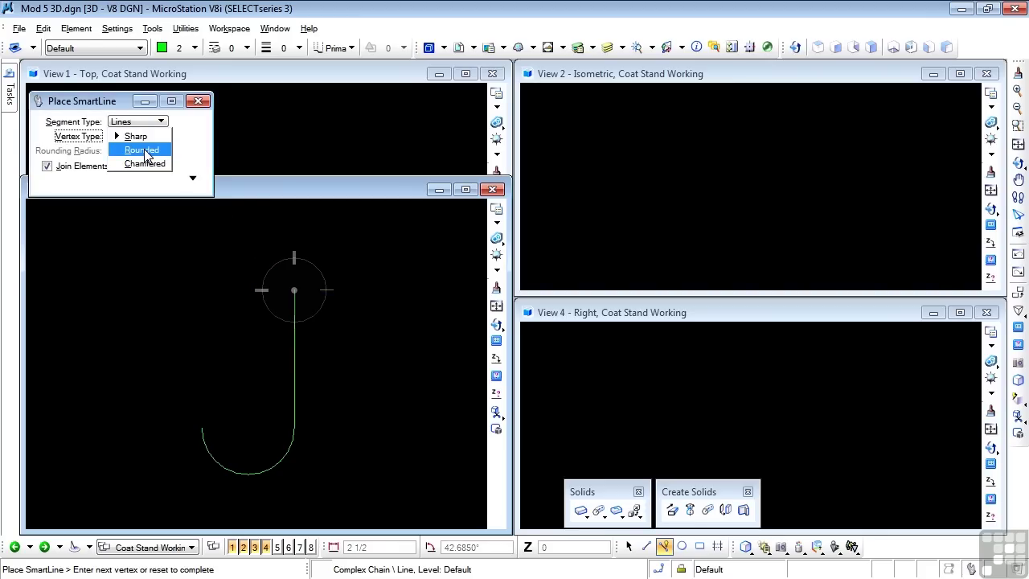
click(145, 148)
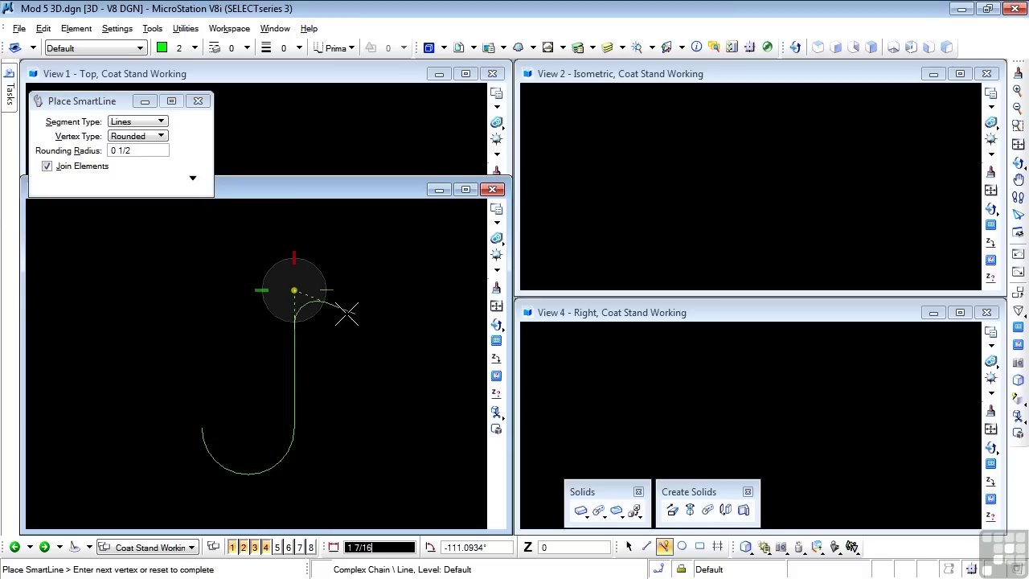
click(293, 285)
scroll(285, 274, up, 5)
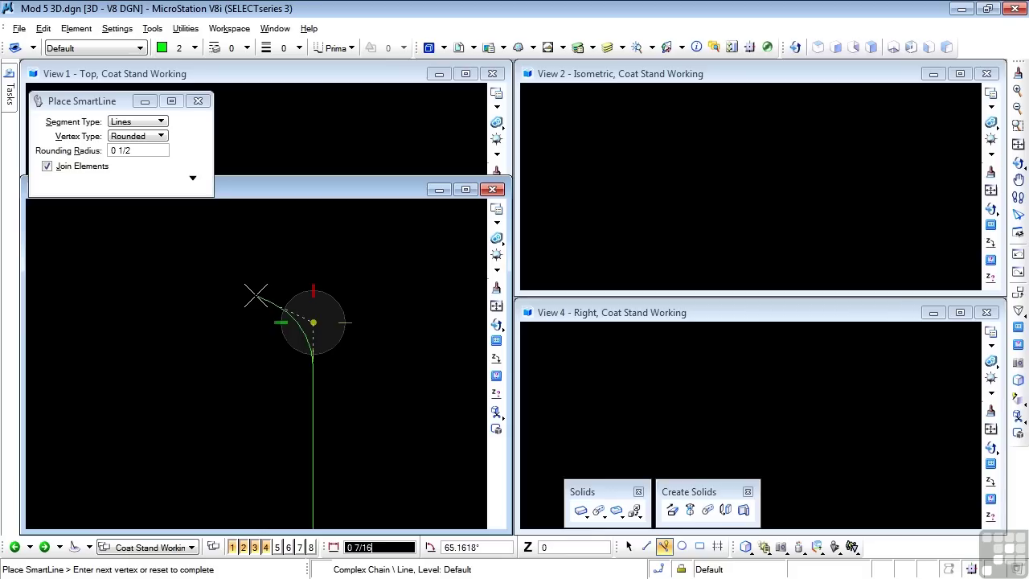
scroll(253, 287, down, 1)
scroll(268, 434, down, 4)
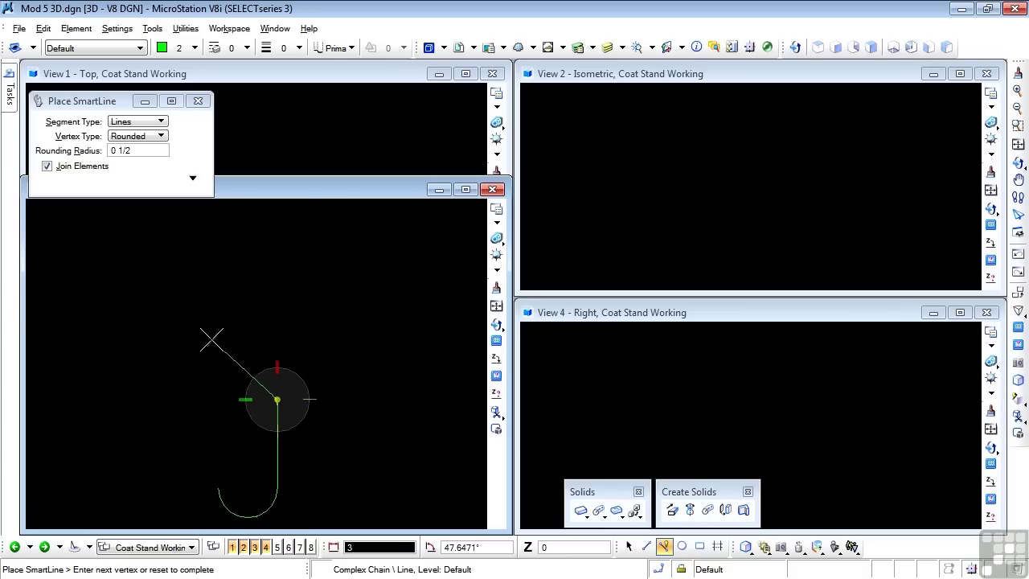
text(7/16)
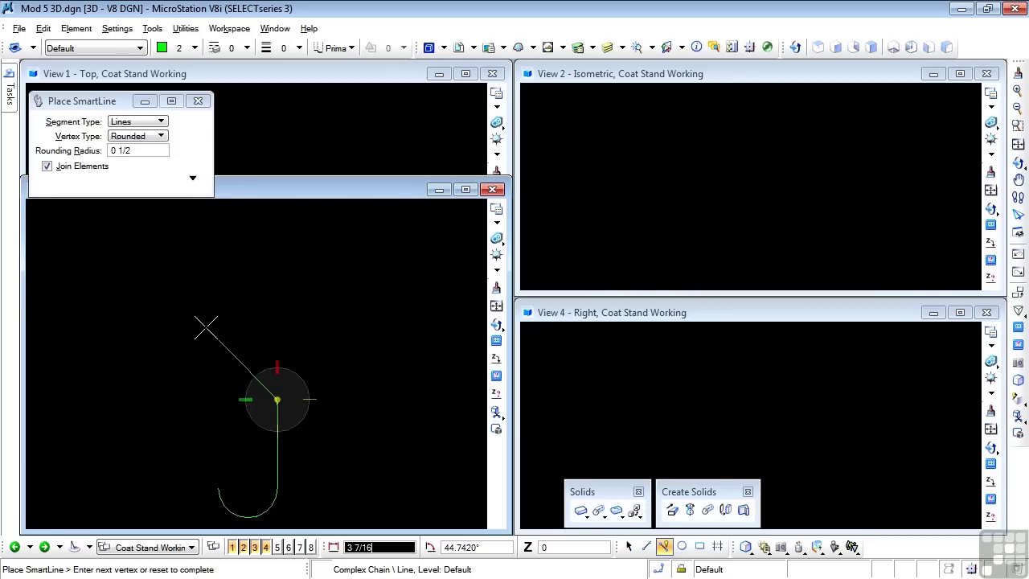
text(b)
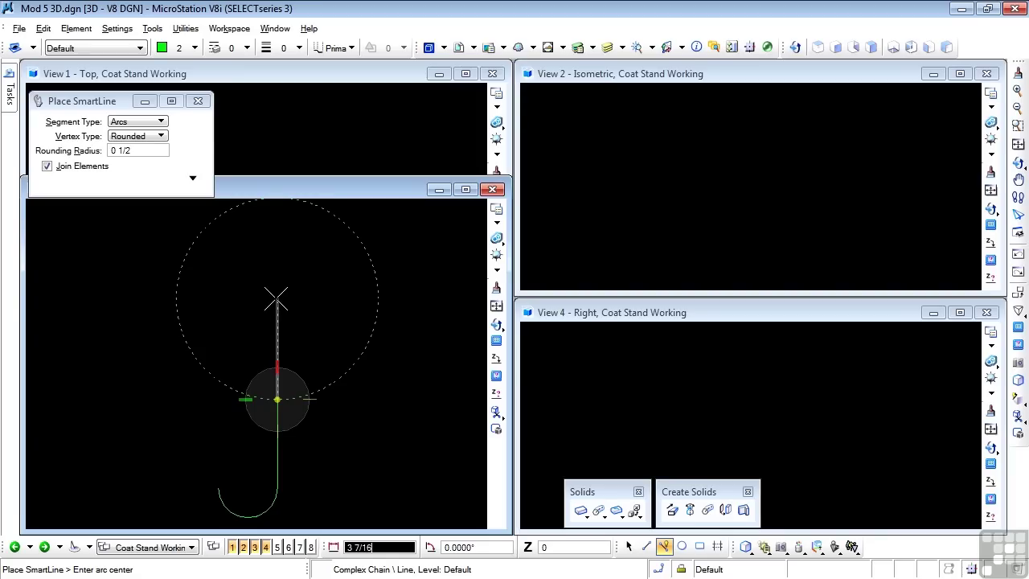
text(5)
click(277, 298)
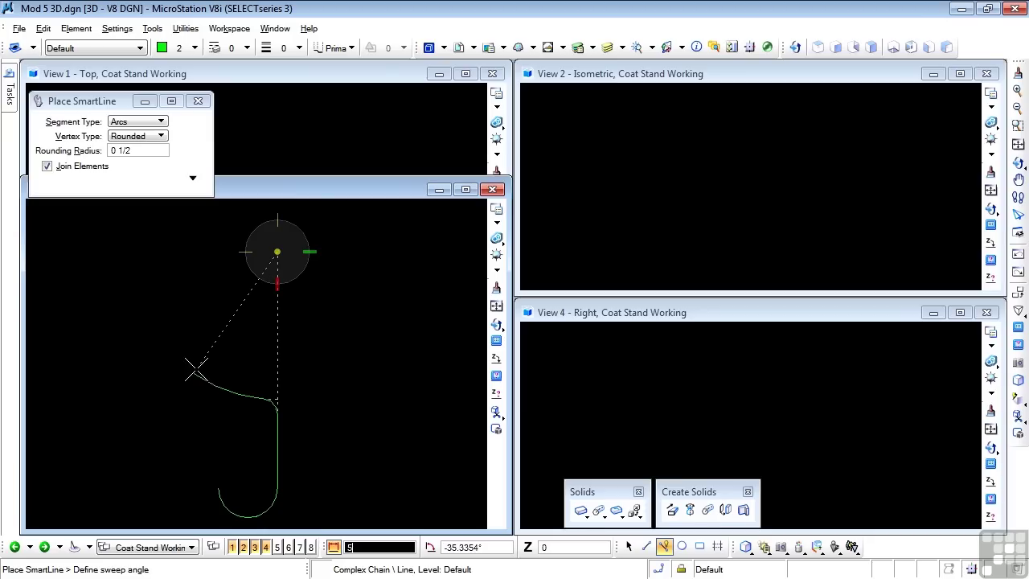
scroll(193, 353, up, 1)
scroll(169, 293, down, 1)
scroll(201, 371, up, 1)
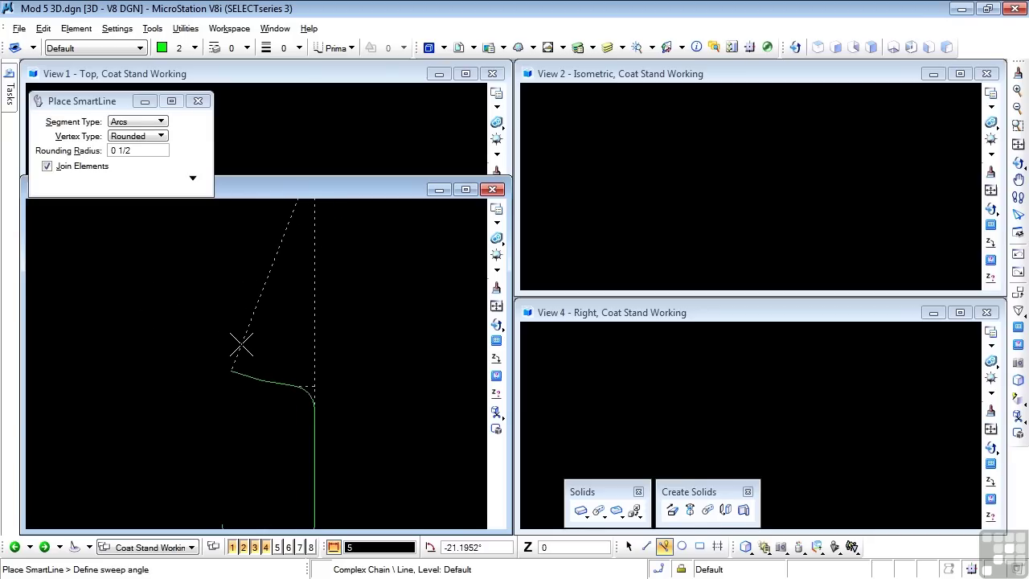
scroll(225, 402, down, 1)
scroll(219, 408, down, 1)
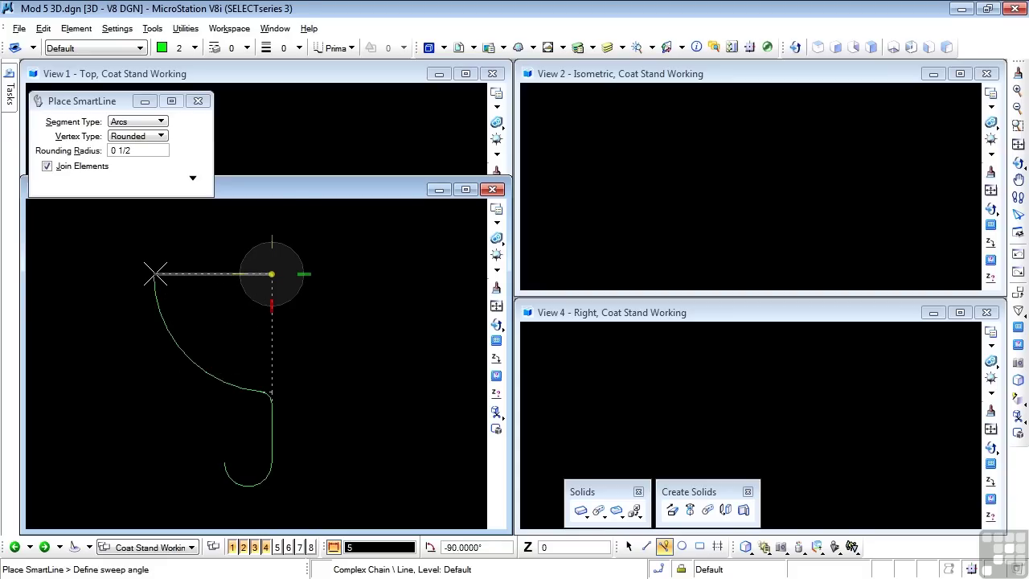
click(155, 273)
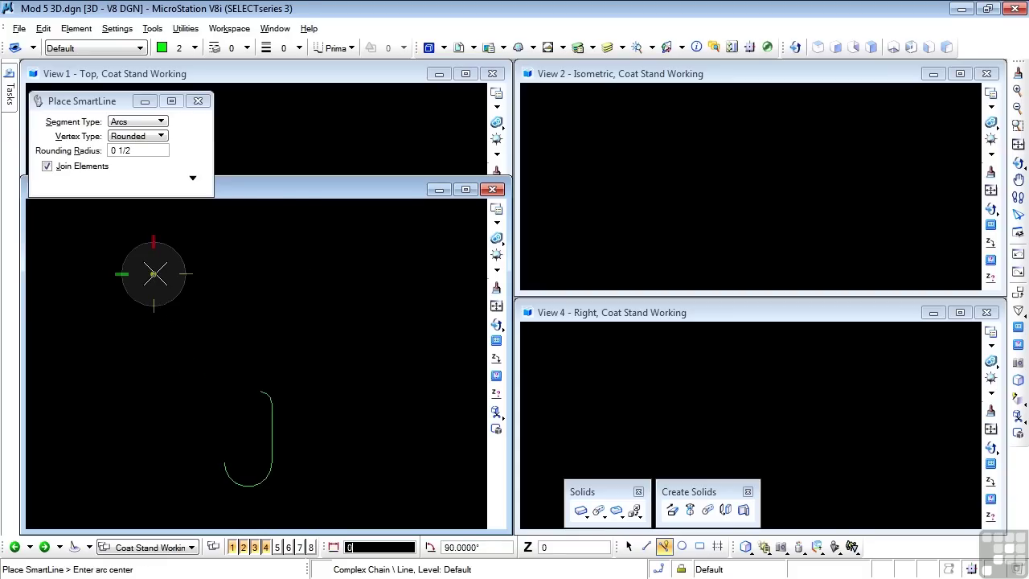
- Finish the hook profile with a 3/4-inch straight line at 45° up to the left, using a Sharp vertex
scroll(131, 268, up, 3)
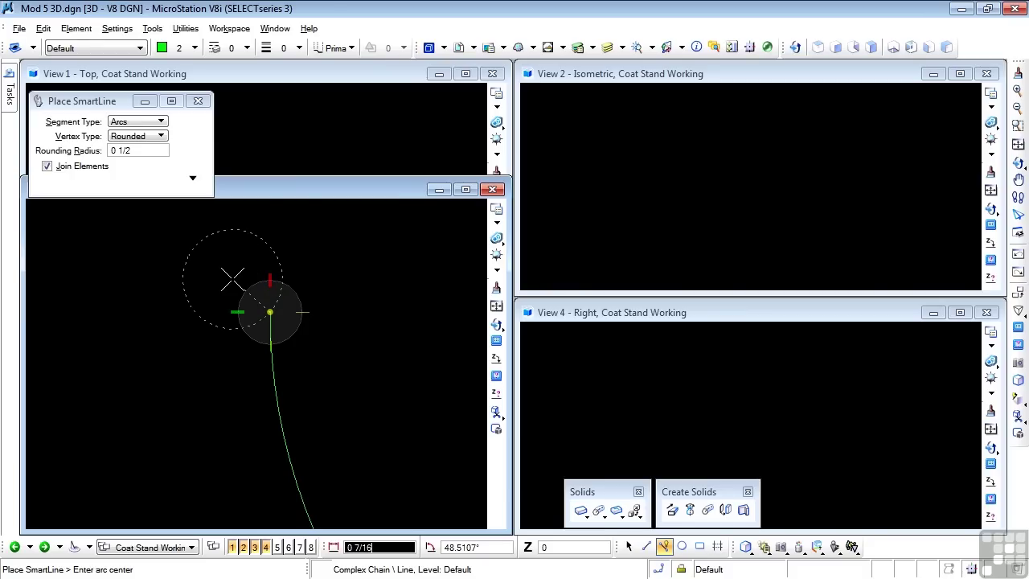
key(alt)
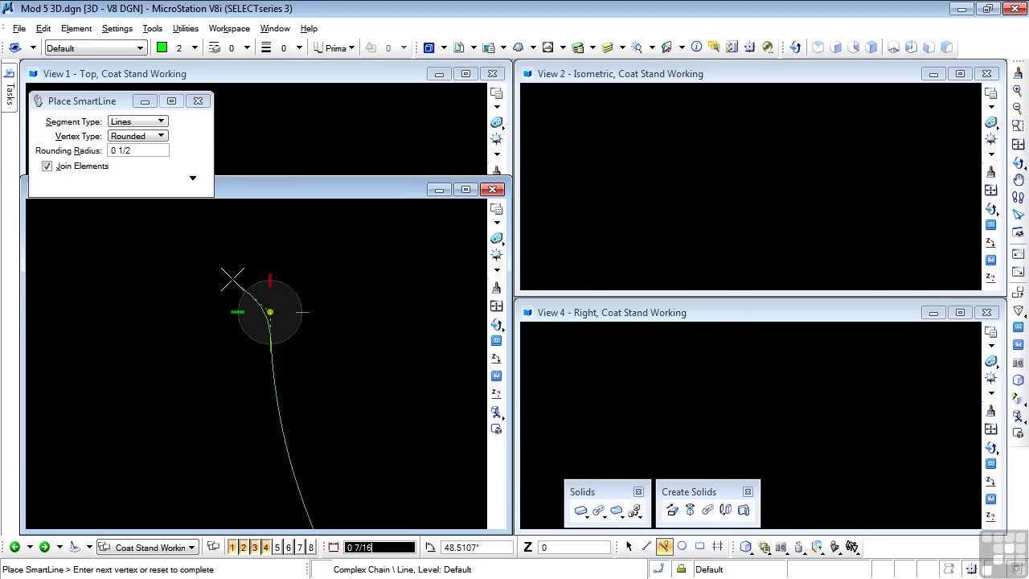
click(156, 135)
click(137, 125)
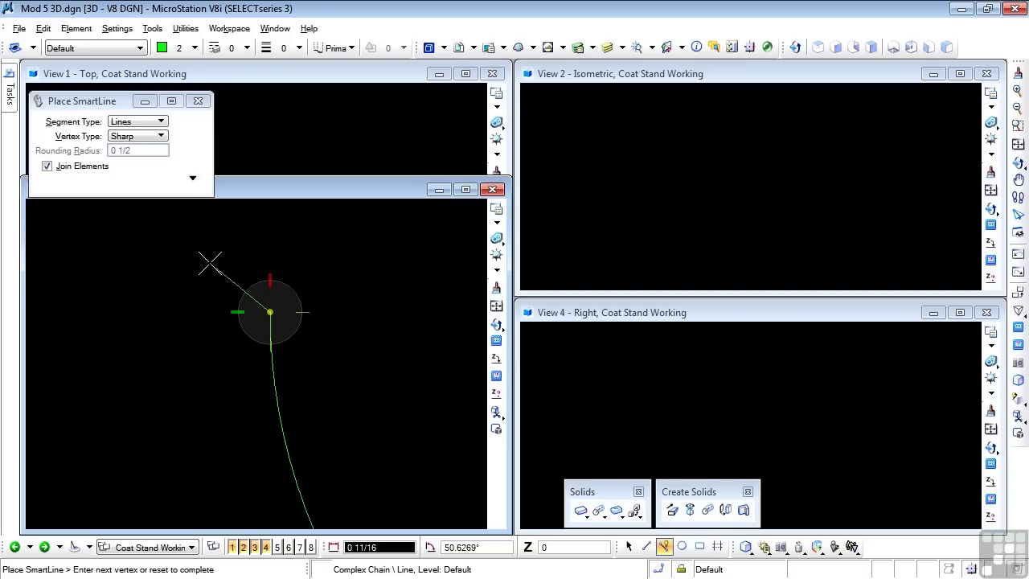
text(.75)
key(Tab)
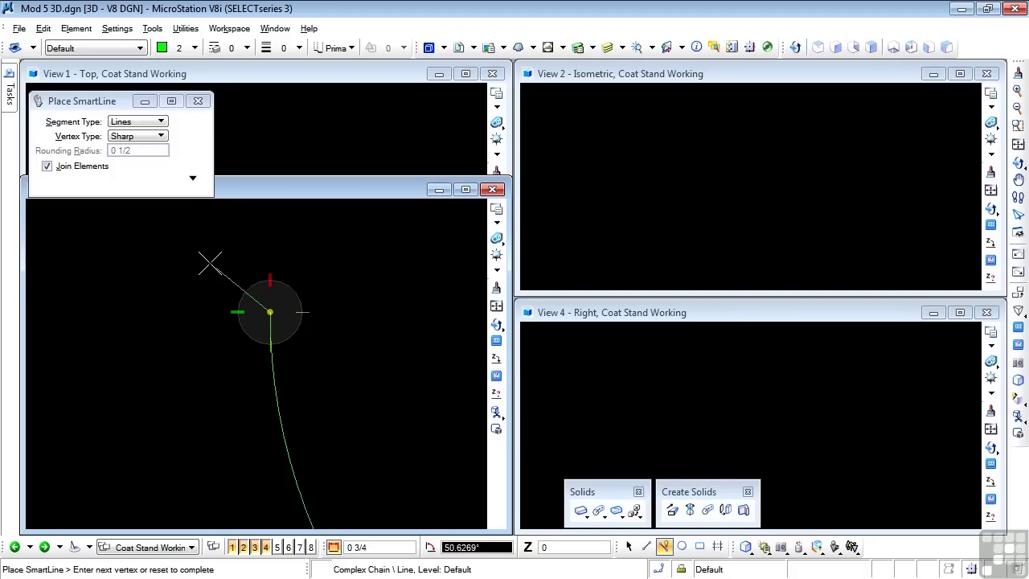
text(45)
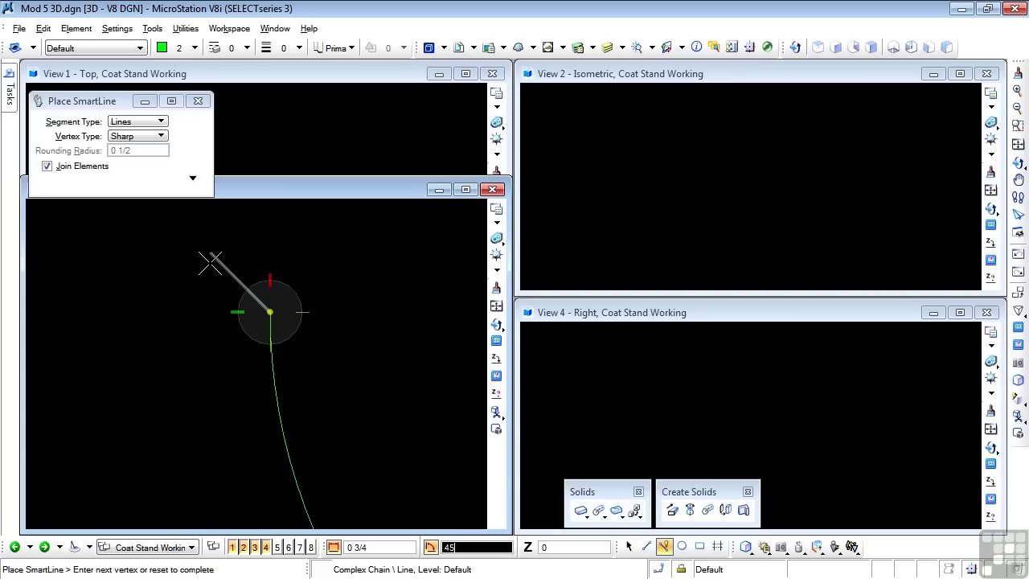
click(211, 262)
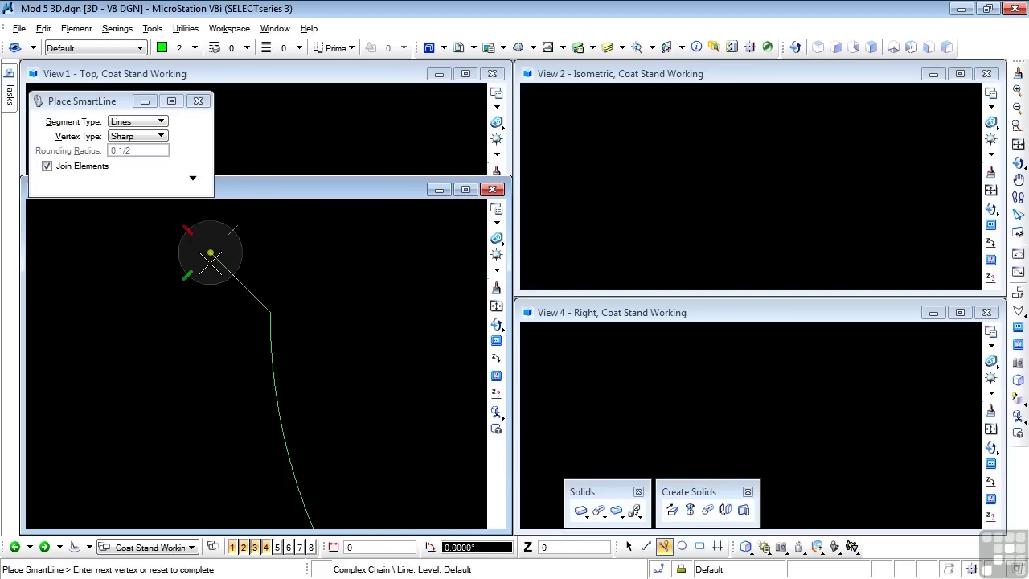
right_click(211, 262)
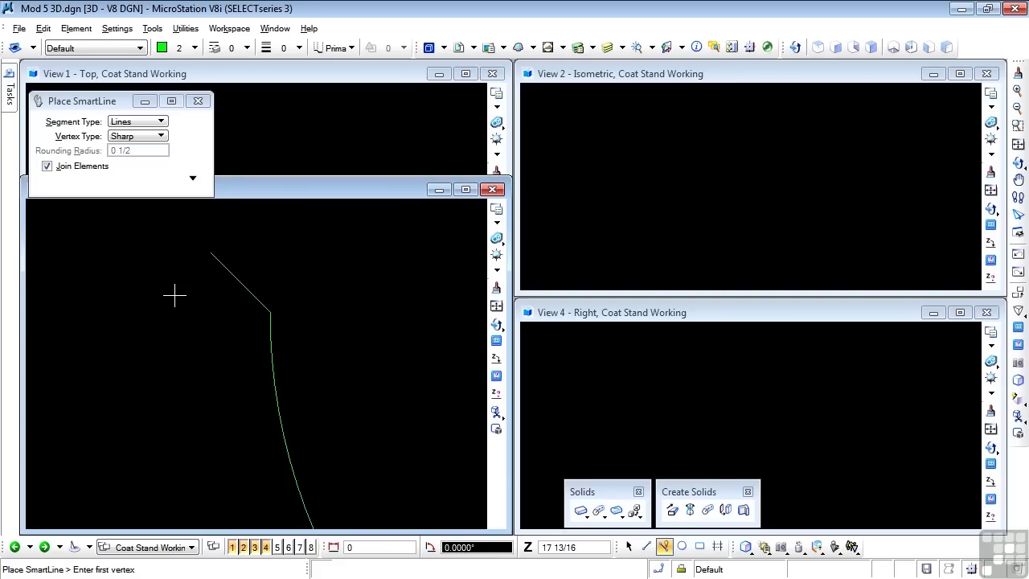
scroll(181, 267, down, 5)
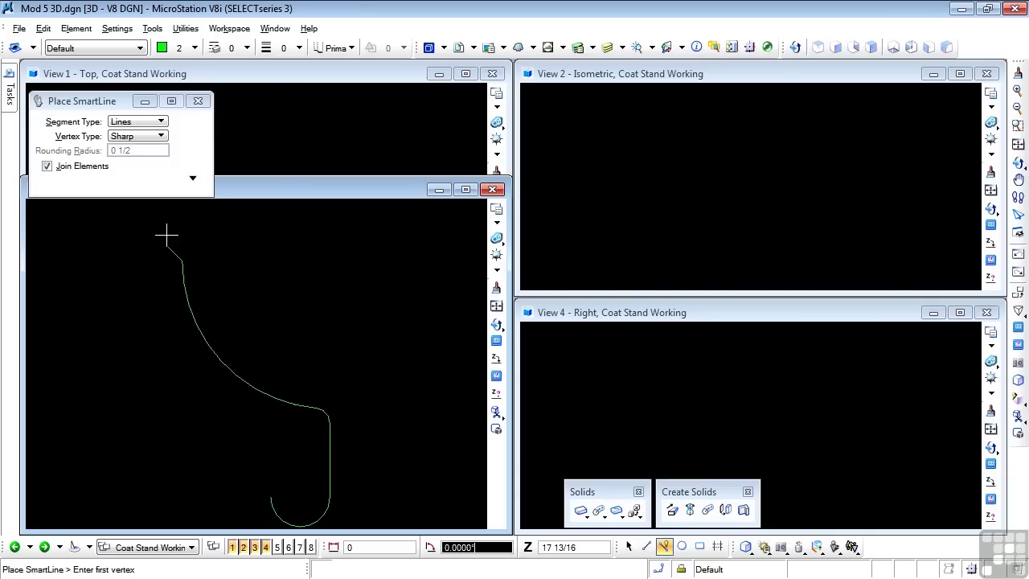
scroll(131, 232, down, 1)
scroll(190, 320, up, 1)
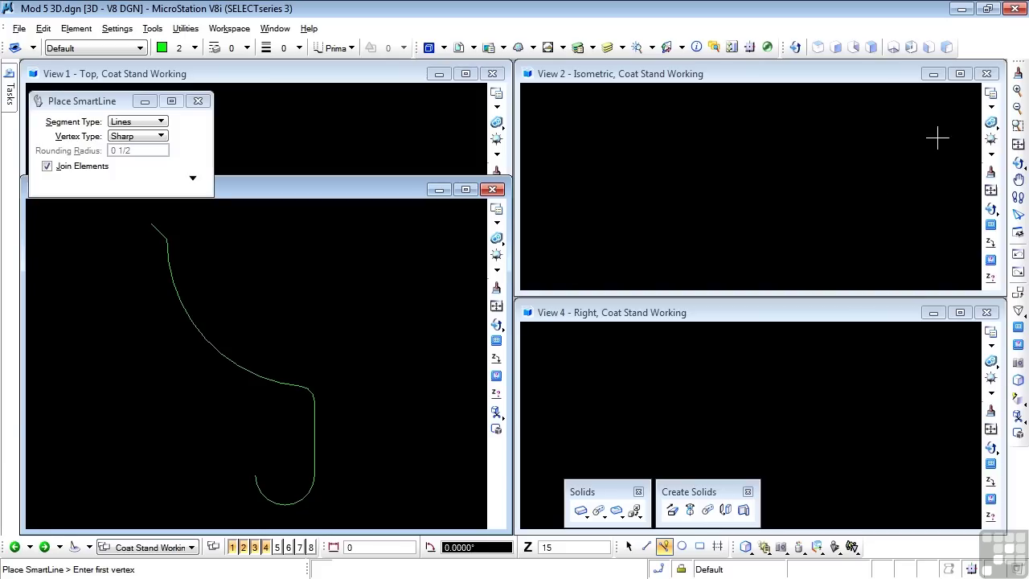
- Maximize the Isometric view to show the hook profile and start rotating a view to the Isometric orientation
click(961, 74)
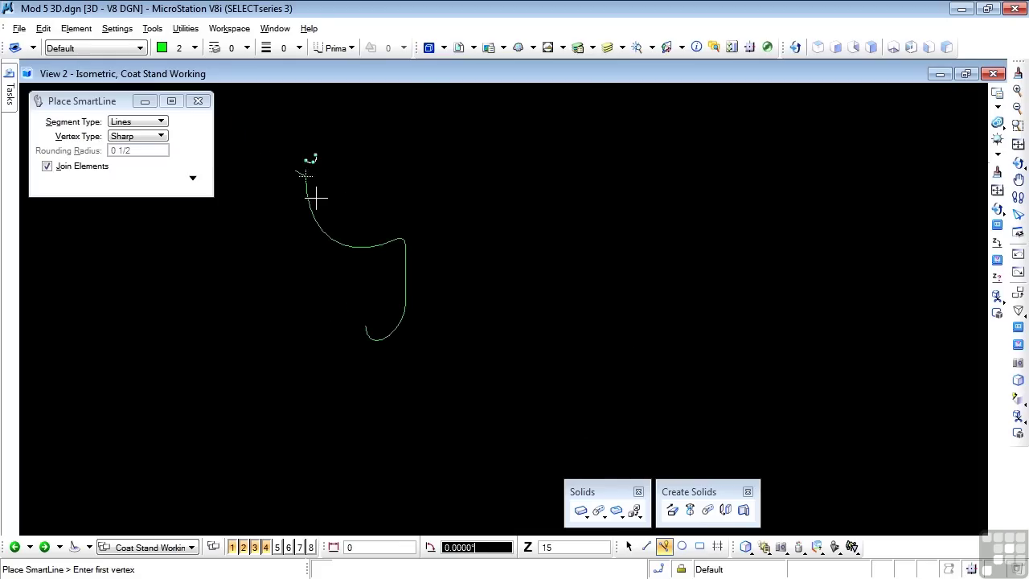
scroll(360, 208, up, 1)
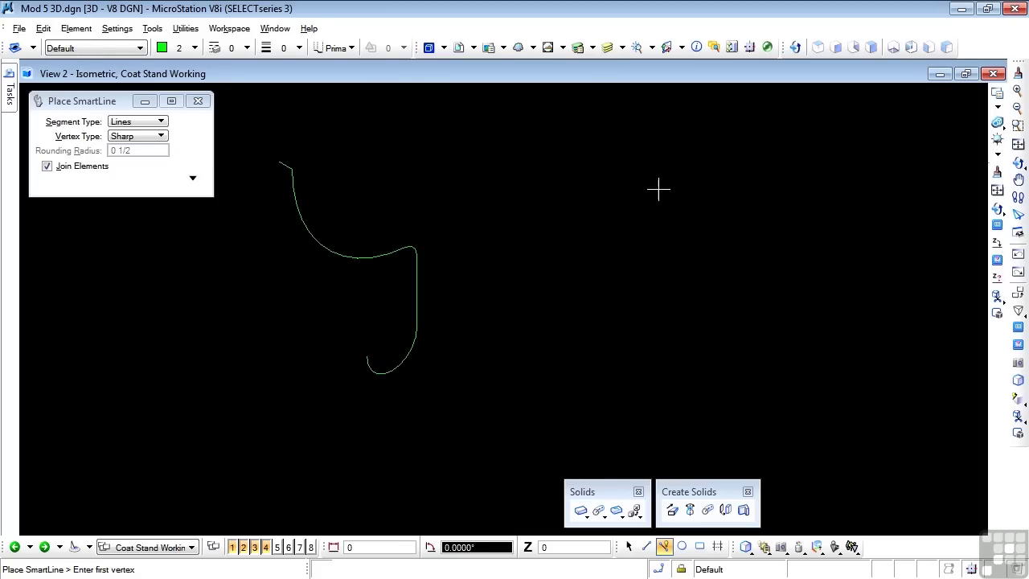
click(871, 49)
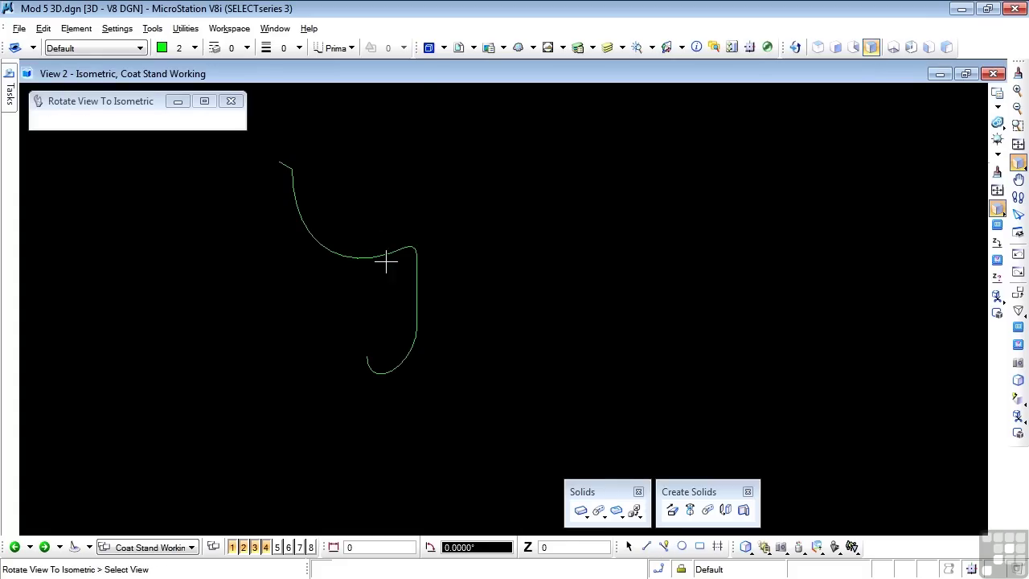
- Place a rectangular block 1/8 inch in X by 7/16 inch in Y from the hook's free lower end, using the Top drawing plane
scroll(375, 367, up, 7)
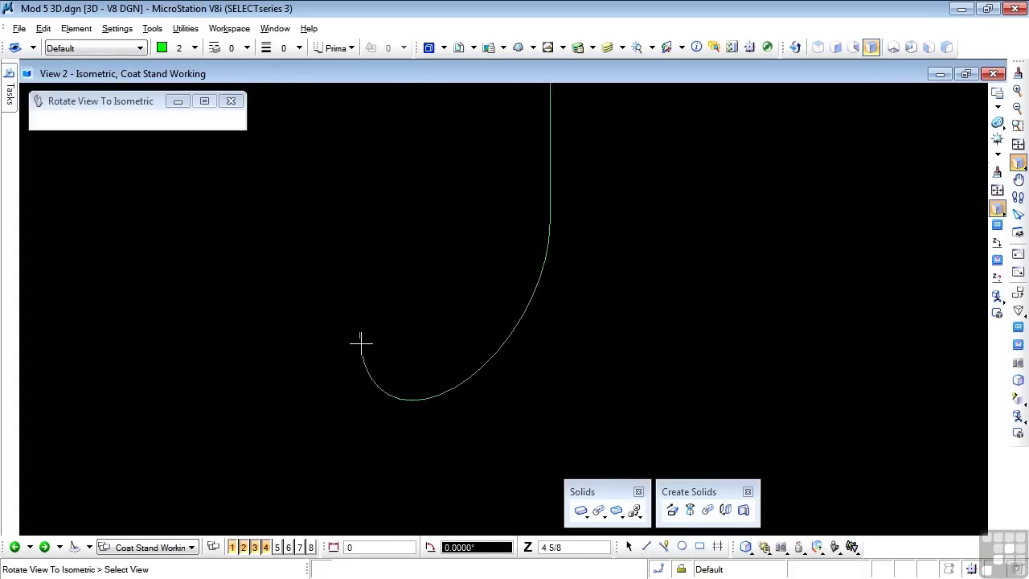
scroll(360, 341, up, 2)
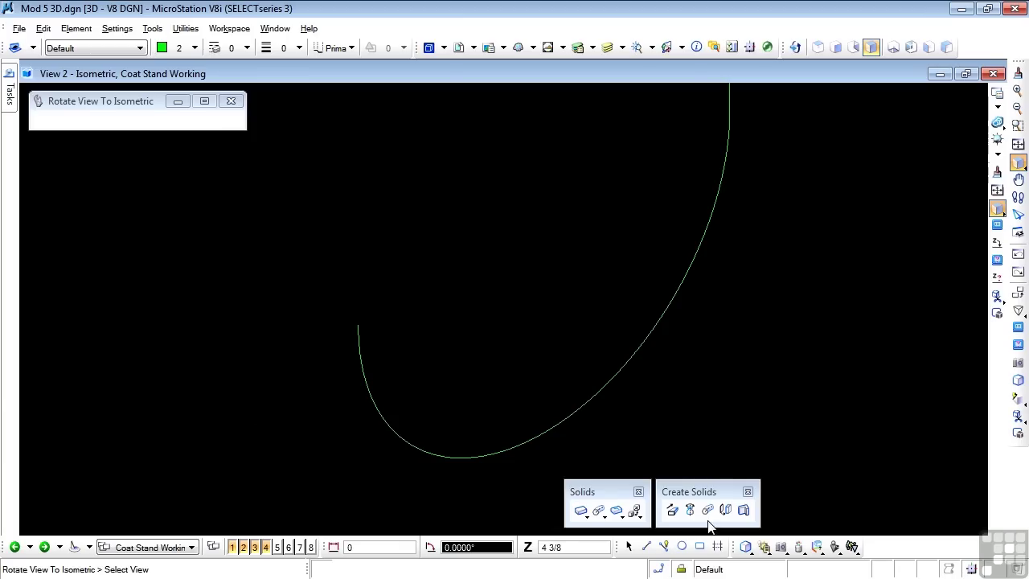
click(698, 547)
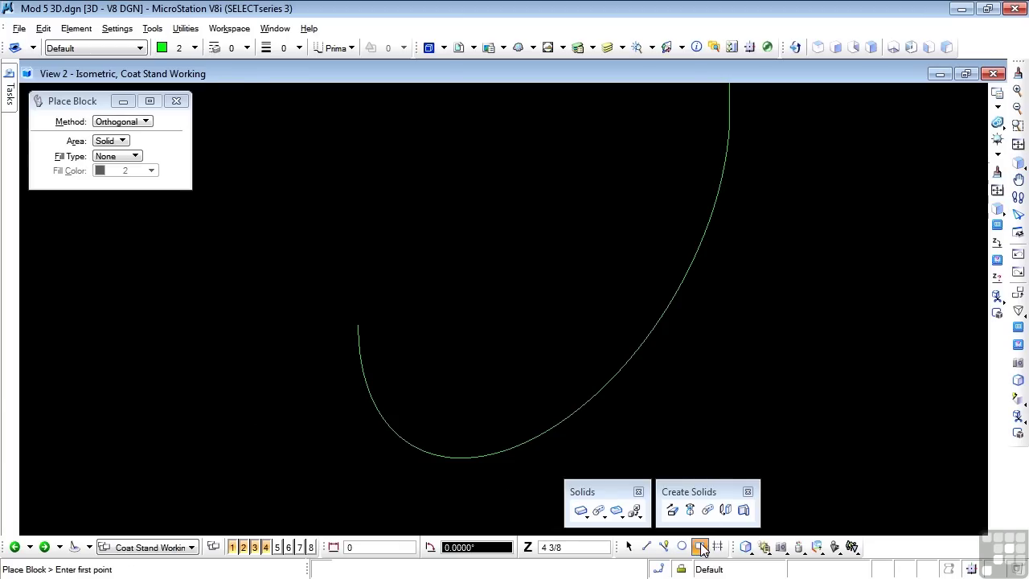
click(357, 323)
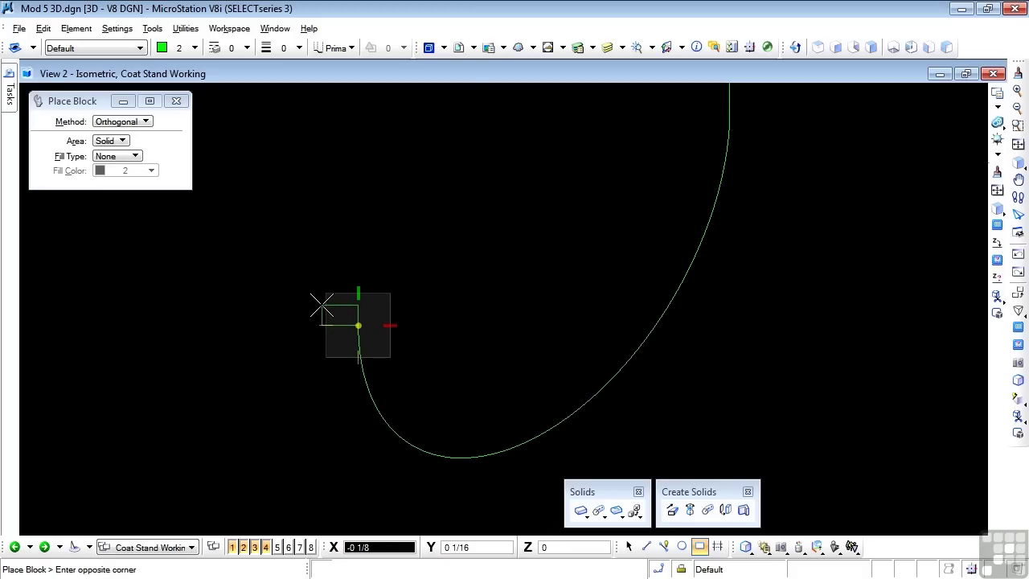
key(t)
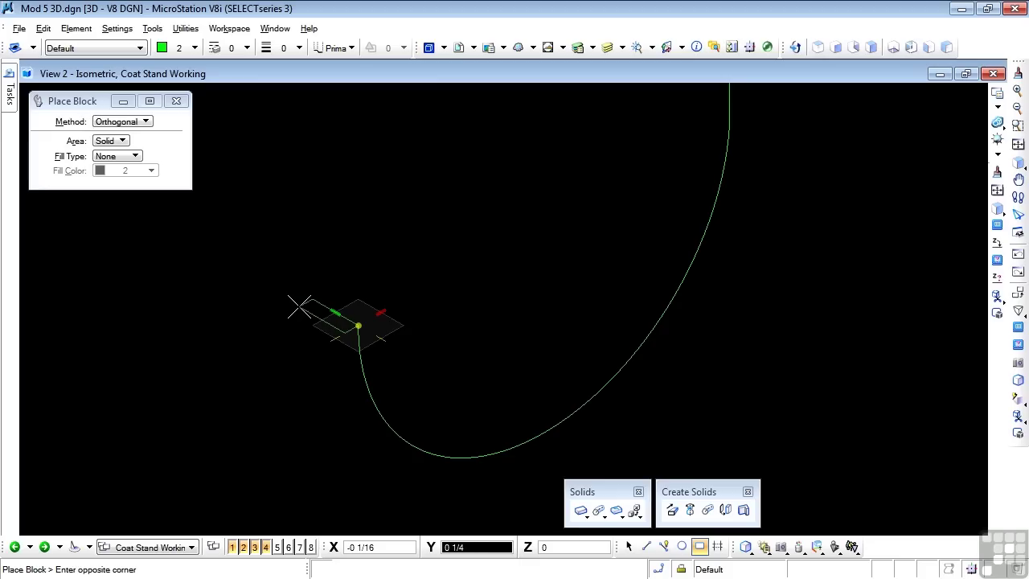
text(0 7/16)
key(Tab)
key(Tab)
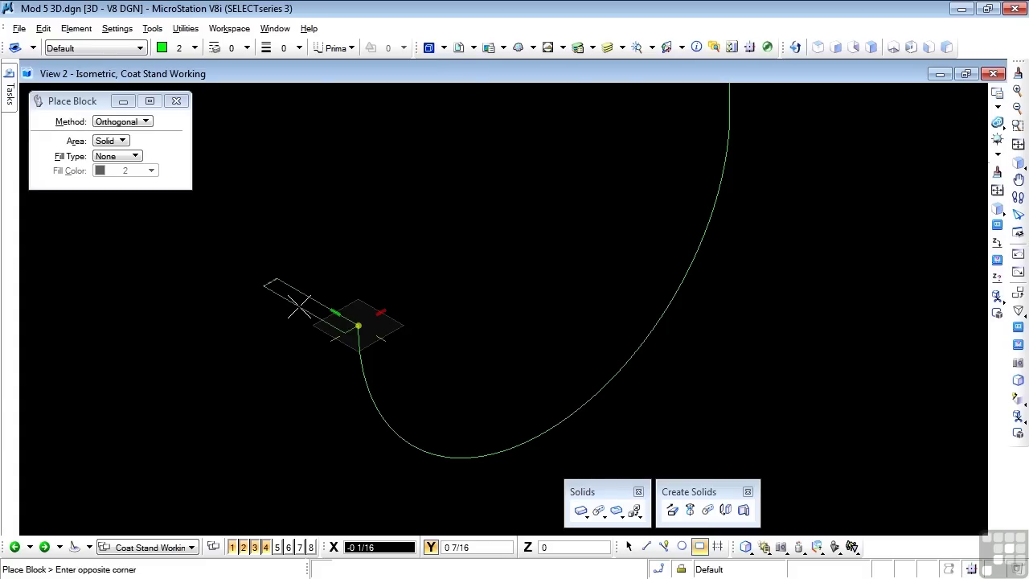
text(0)
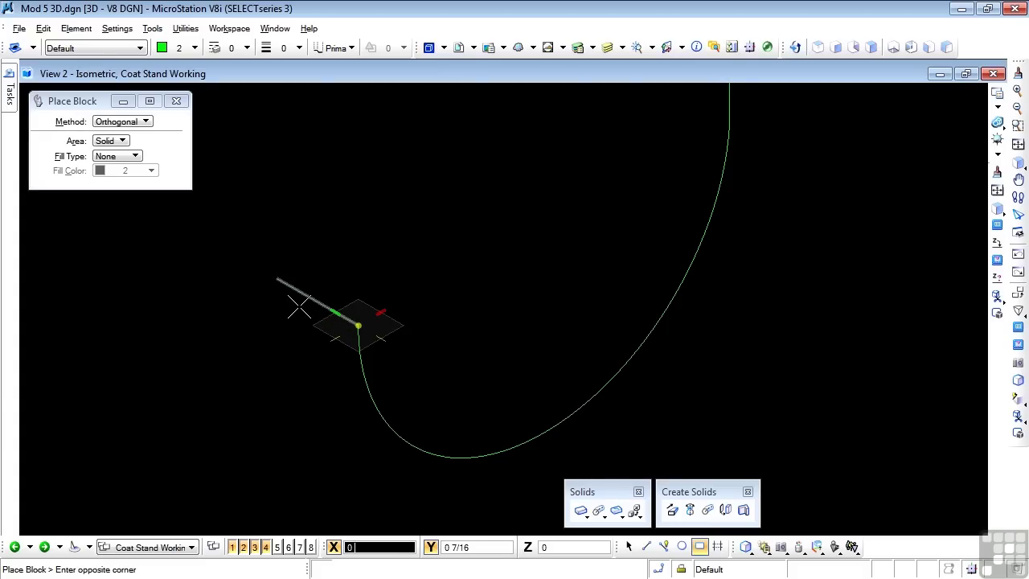
text( 1/8)
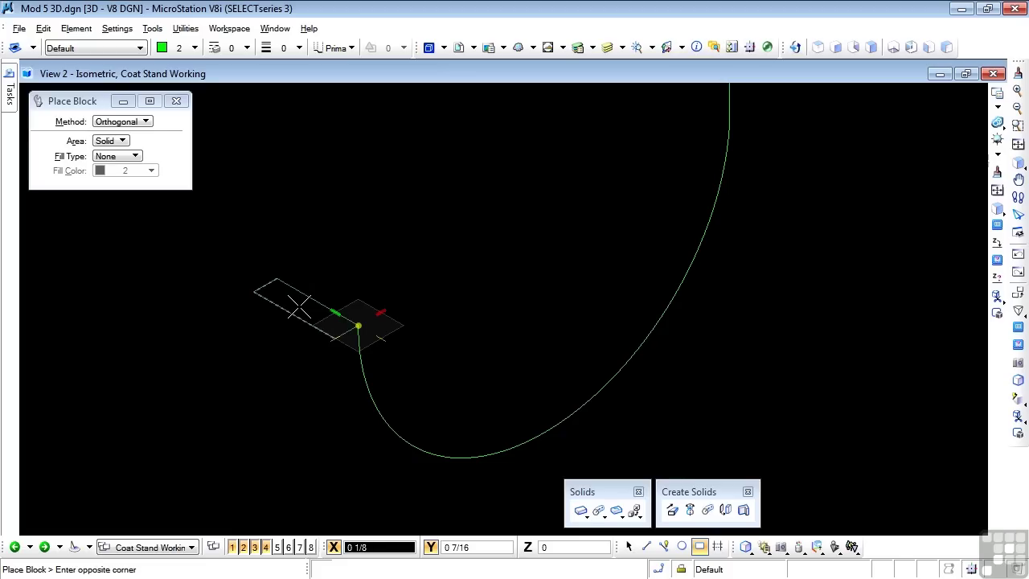
click(299, 306)
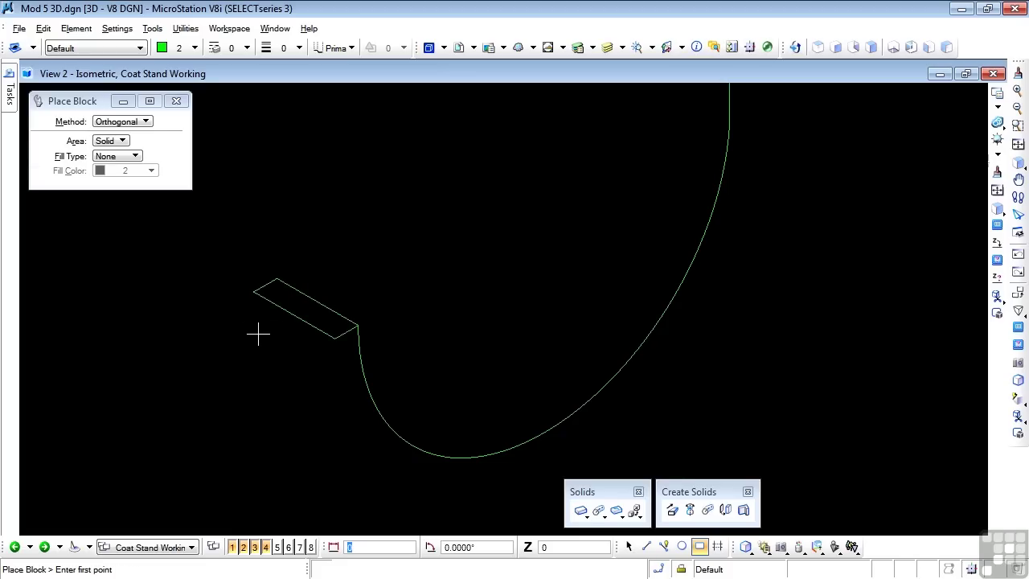
- Extrude the small rectangle along the hook SmartLine with Normal alignment, keeping both path and profile, to form the solid hook
key(l)
scroll(321, 441, down, 2)
scroll(366, 490, down, 2)
scroll(547, 386, down, 1)
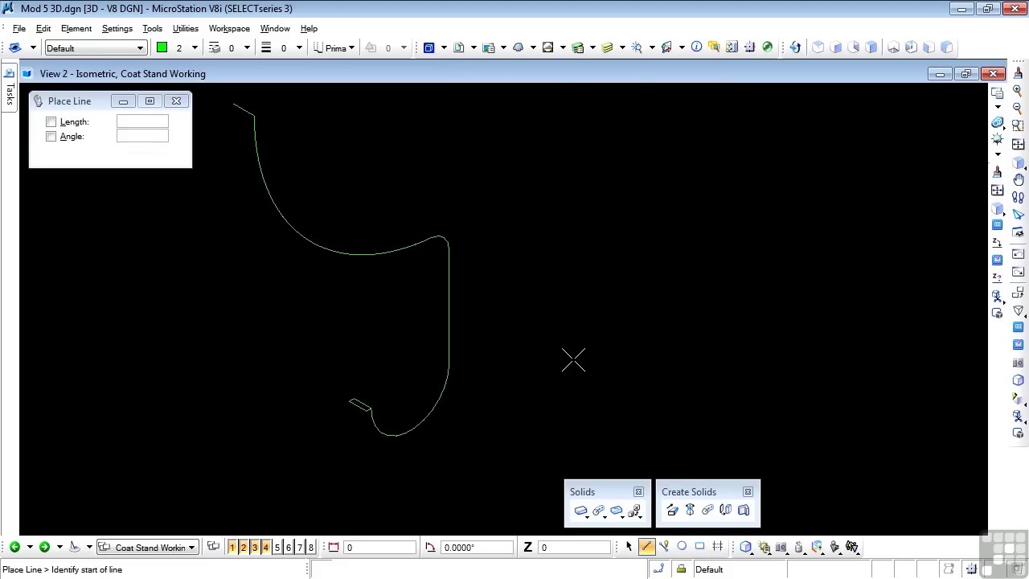
click(707, 509)
scroll(593, 270, down, 1)
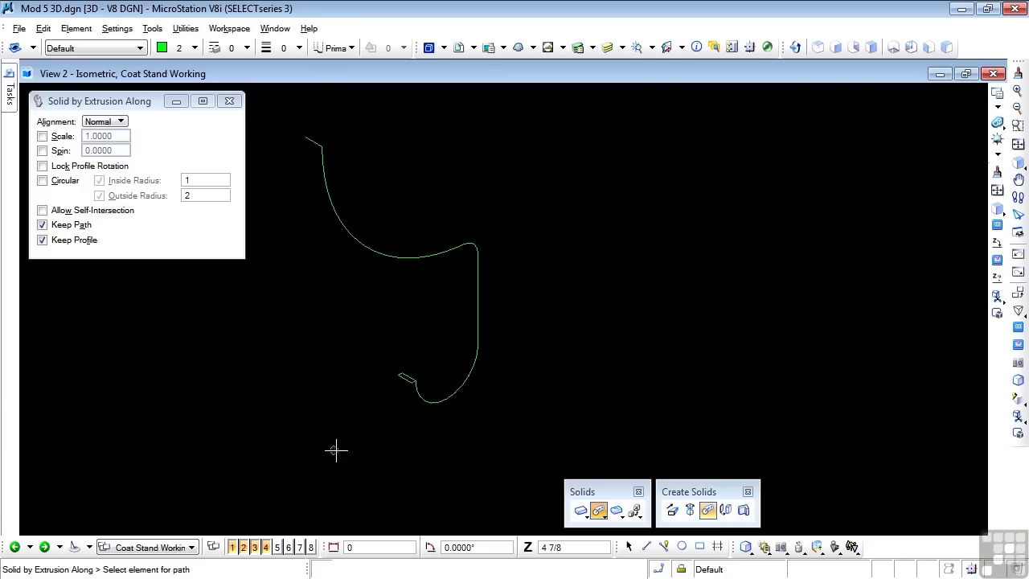
scroll(404, 383, up, 4)
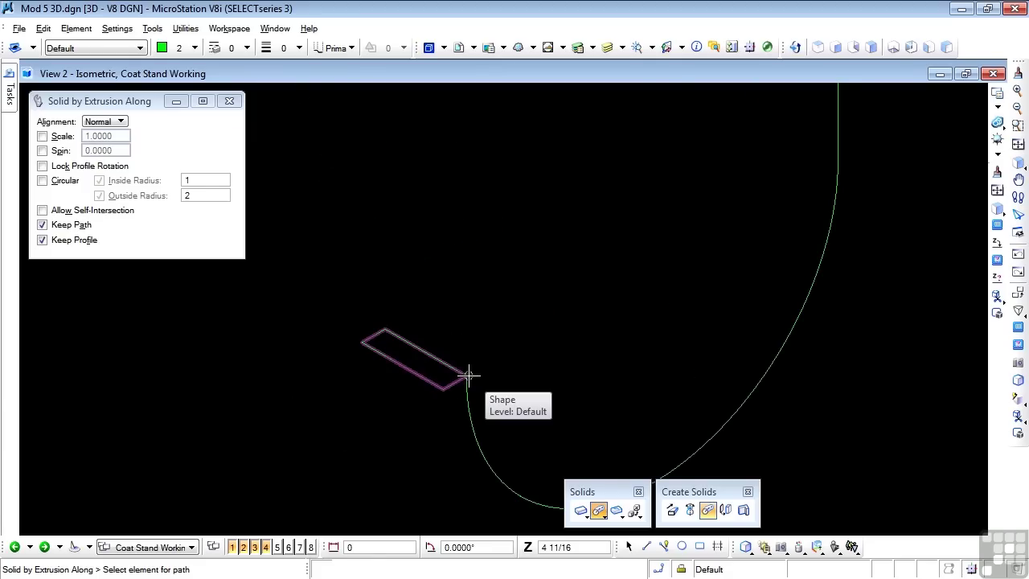
scroll(467, 374, down, 5)
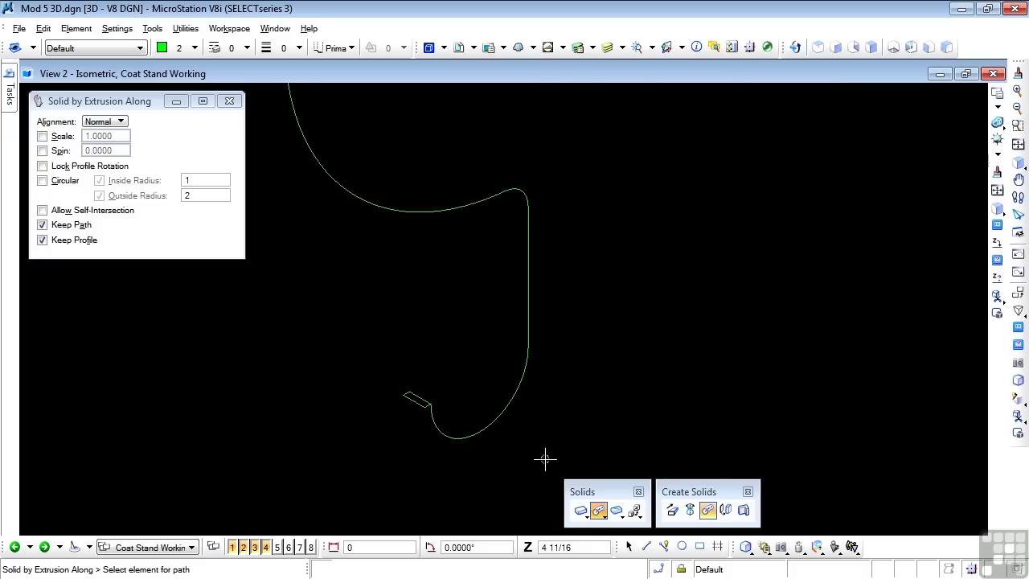
scroll(542, 460, down, 1)
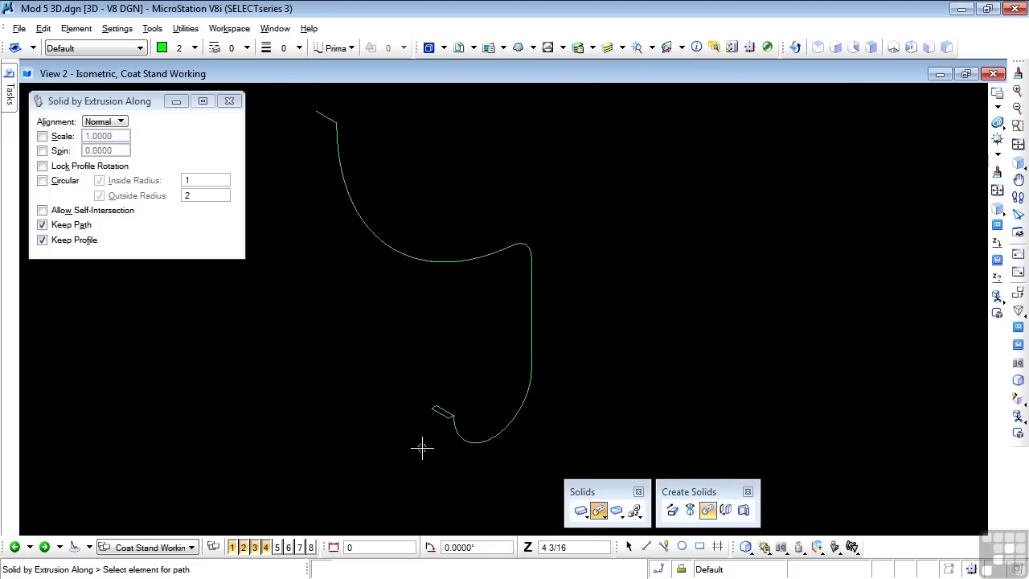
click(495, 434)
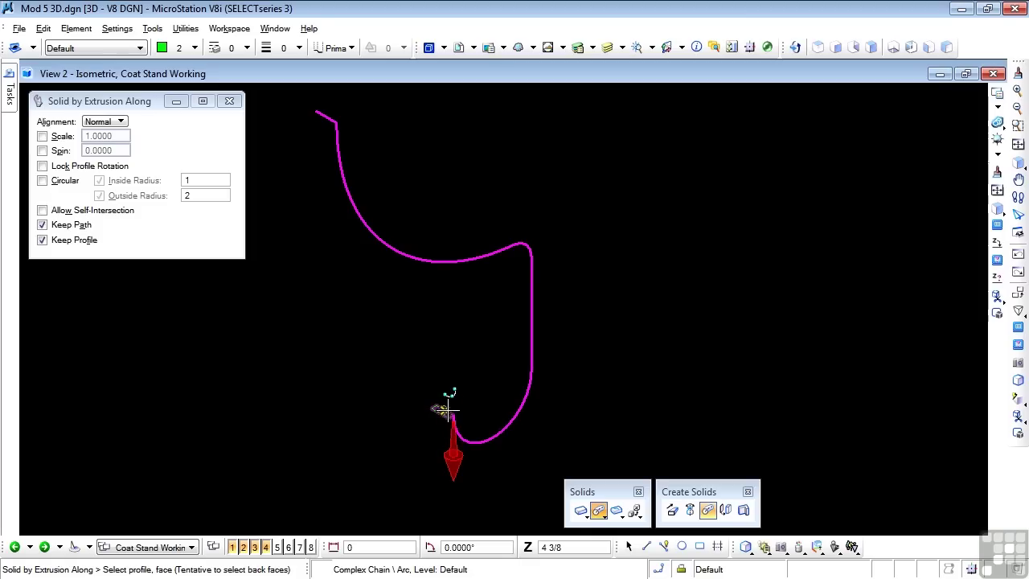
click(447, 410)
click(463, 371)
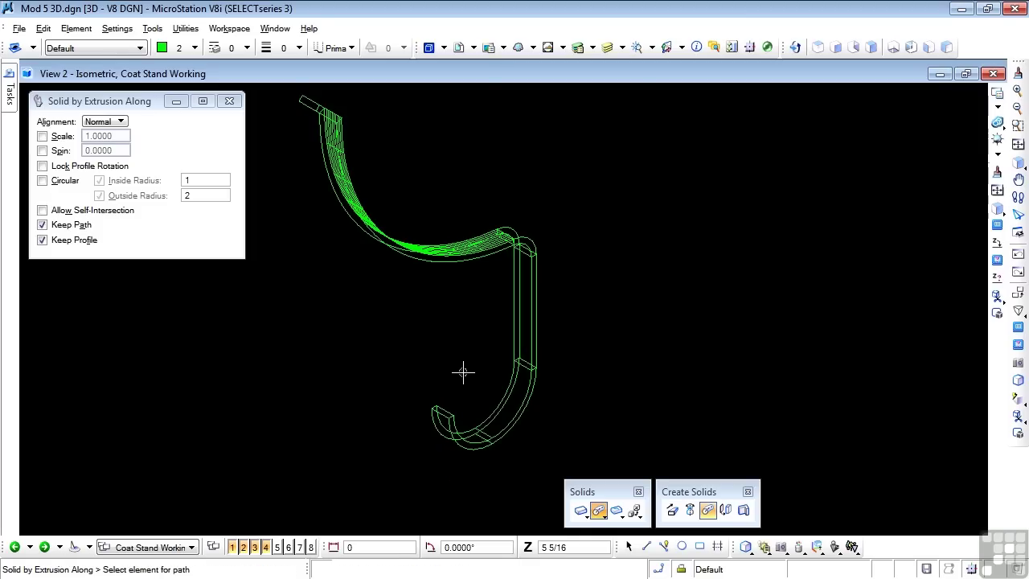
- Display the hook with smooth shading and rotate the view to inspect its solid shape
scroll(426, 376, down, 1)
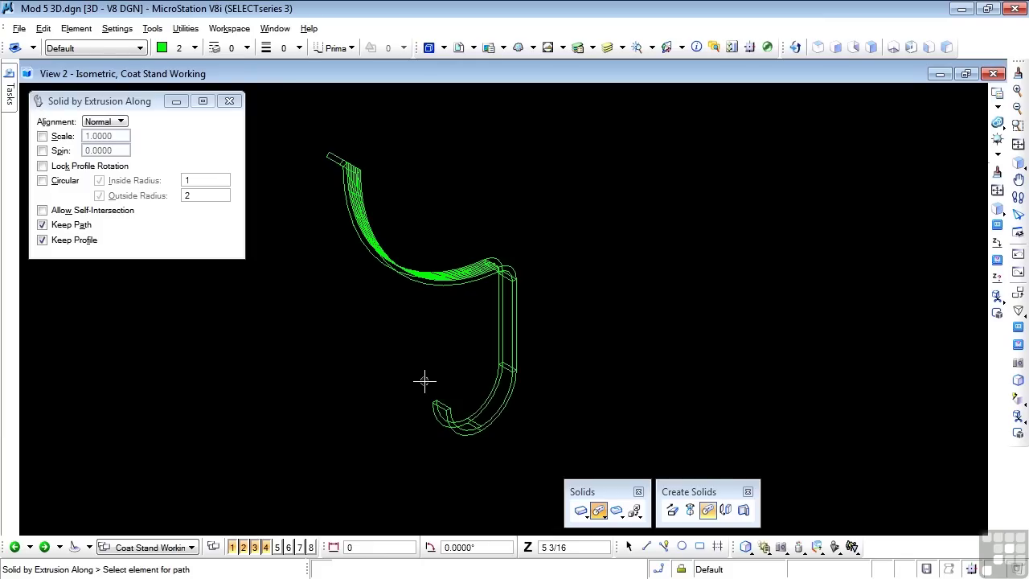
key(F12)
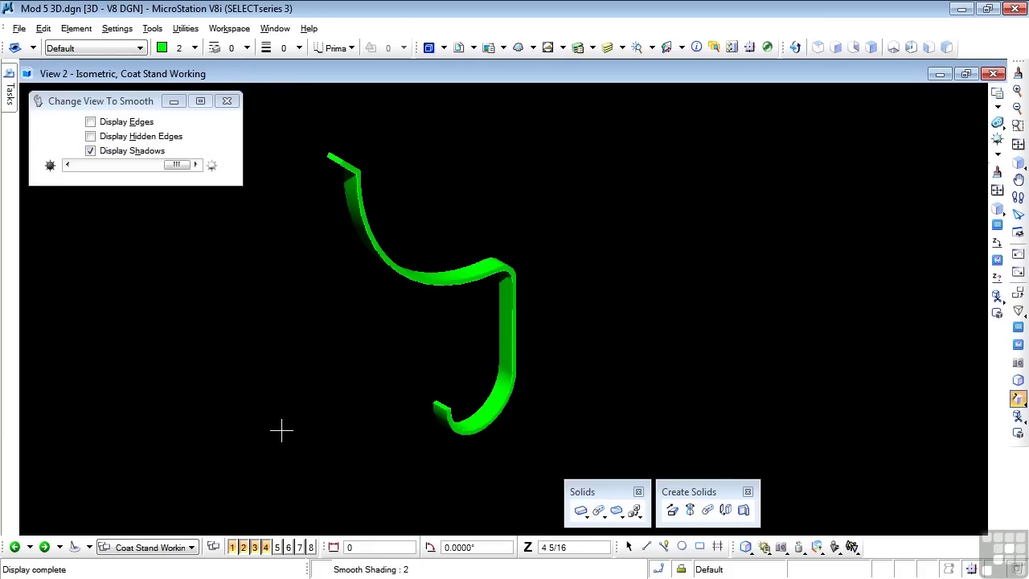
key(F11)
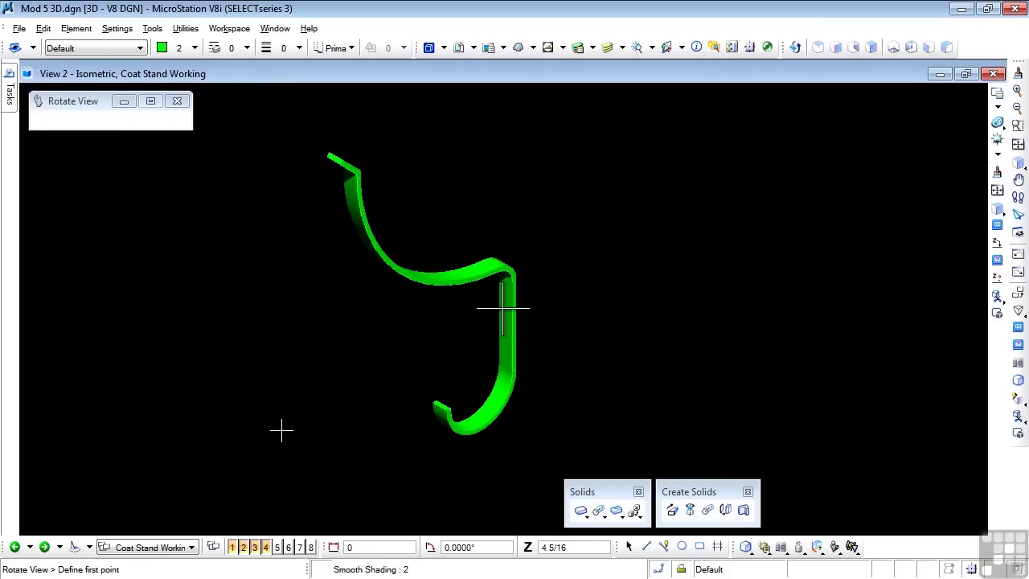
click(512, 280)
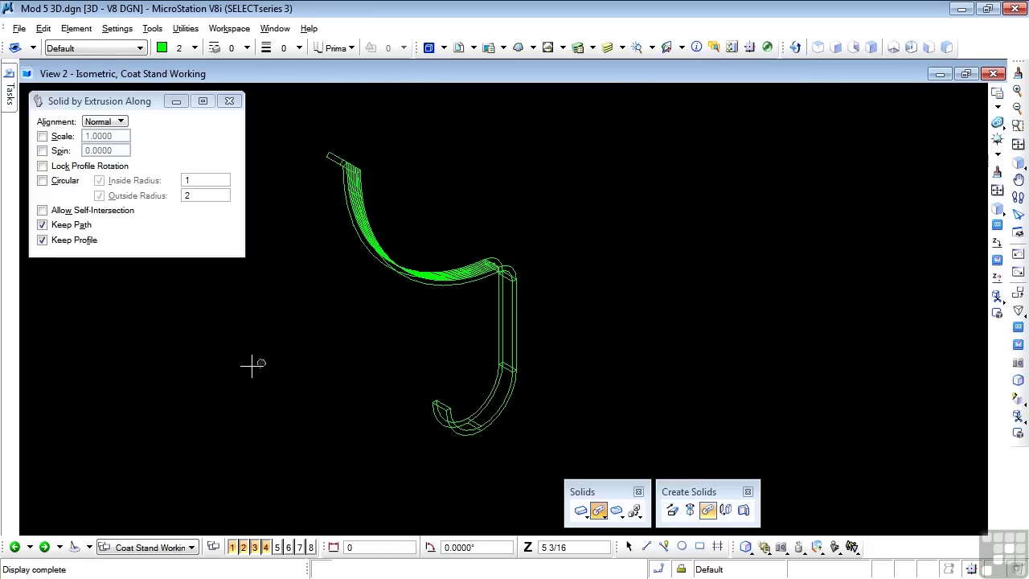
- Place a 1 1/2 by 1 1/2 inch square block in the Top plane in the empty space beside the hook
scroll(173, 391, down, 3)
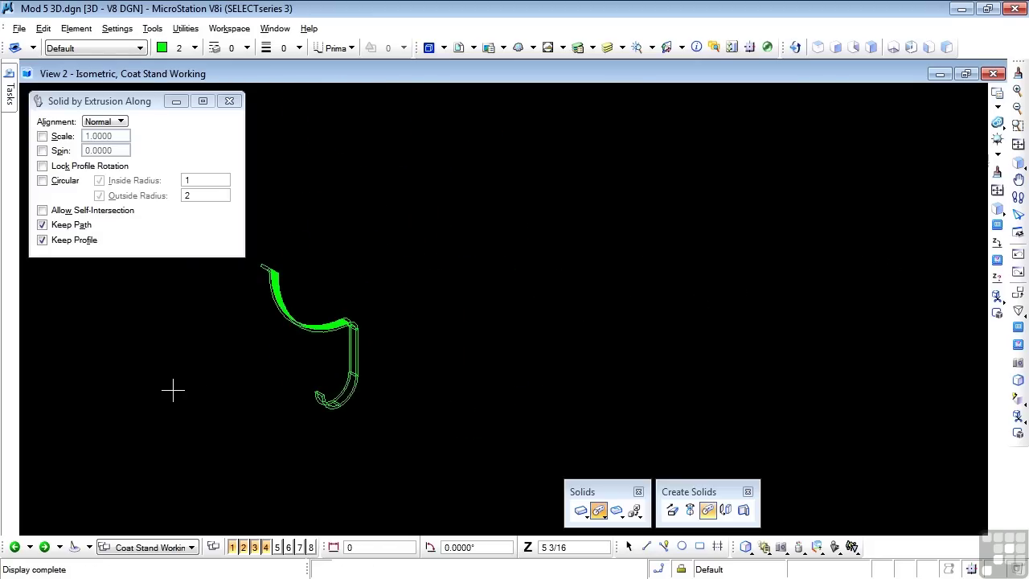
scroll(162, 353, down, 1)
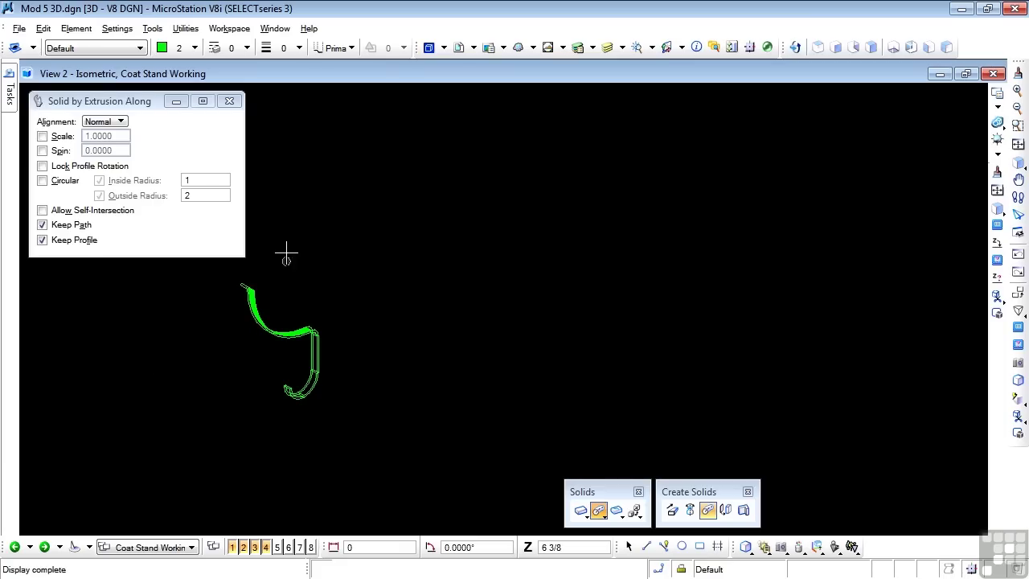
scroll(289, 165, down, 1)
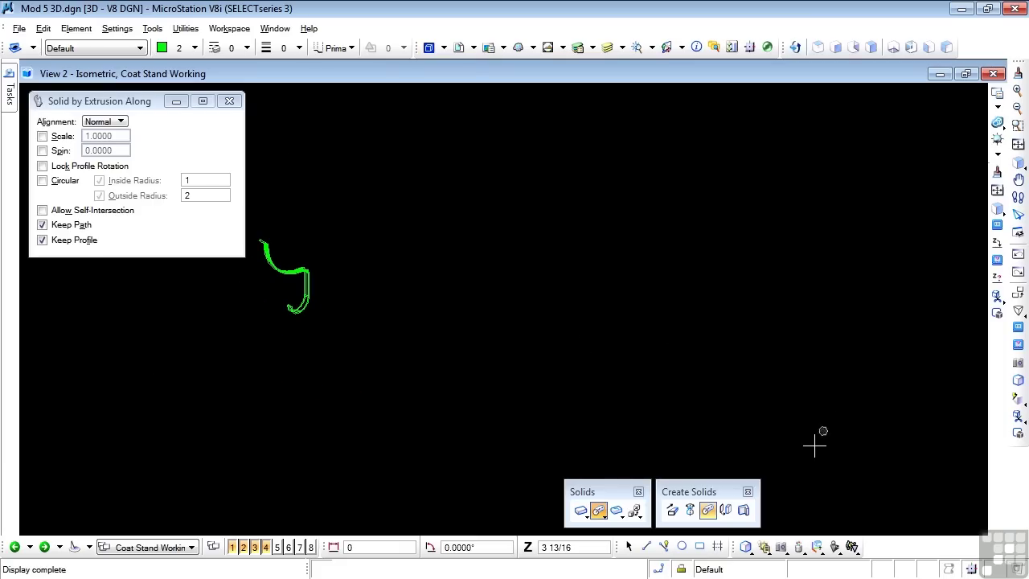
click(699, 547)
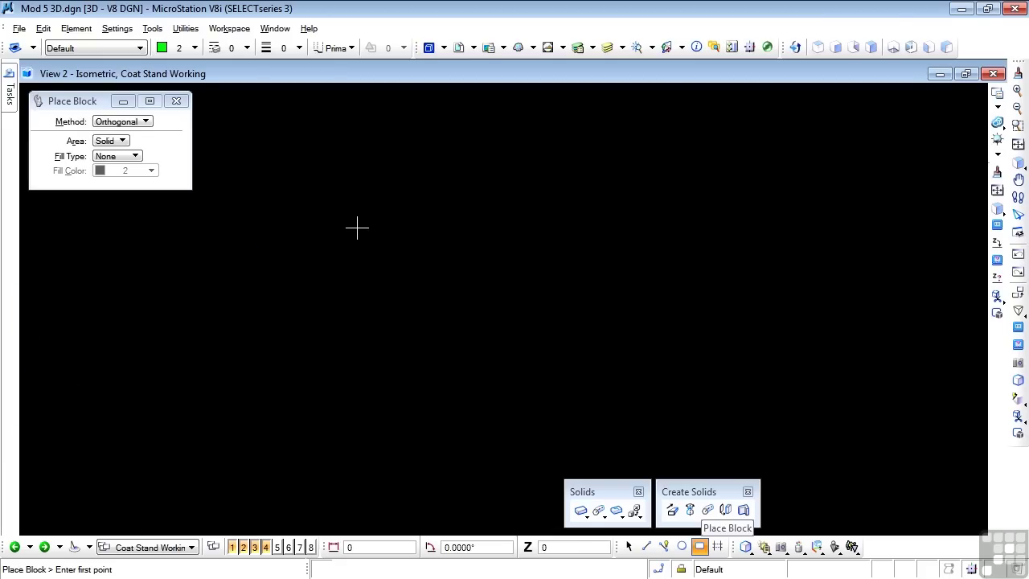
click(384, 216)
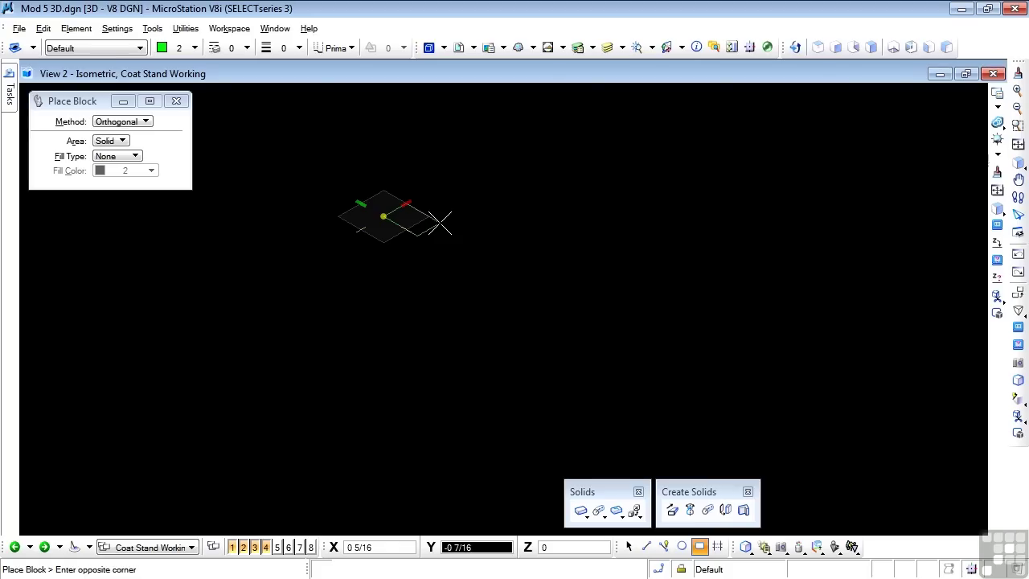
text(1)
text( 1/2)
key(Tab)
text(1.5)
click(438, 222)
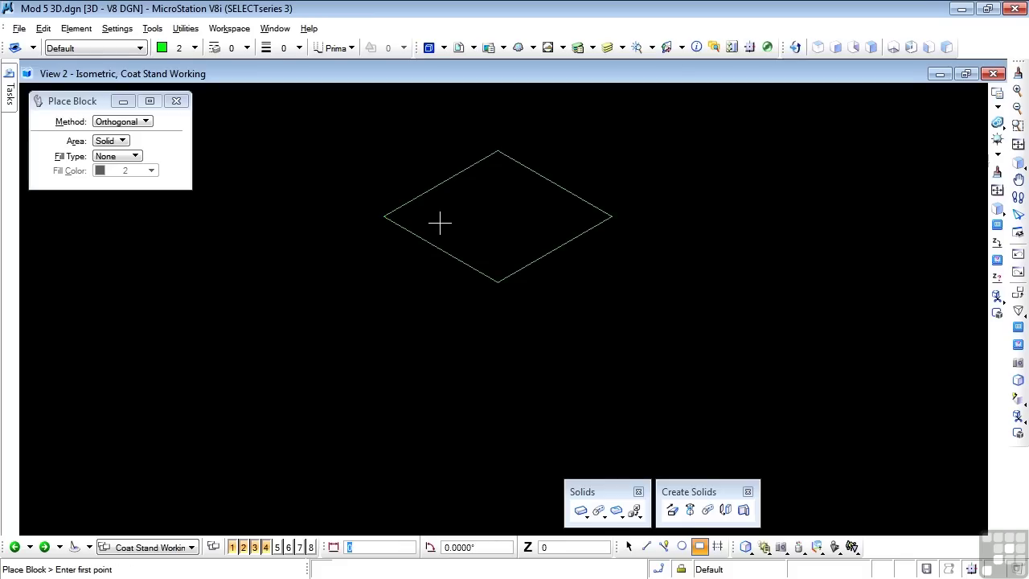
- Extrude the square 60 inches straight down as an orthogonal solid with the fixed Distance turned off to form the coat stand's post
scroll(401, 162, down, 8)
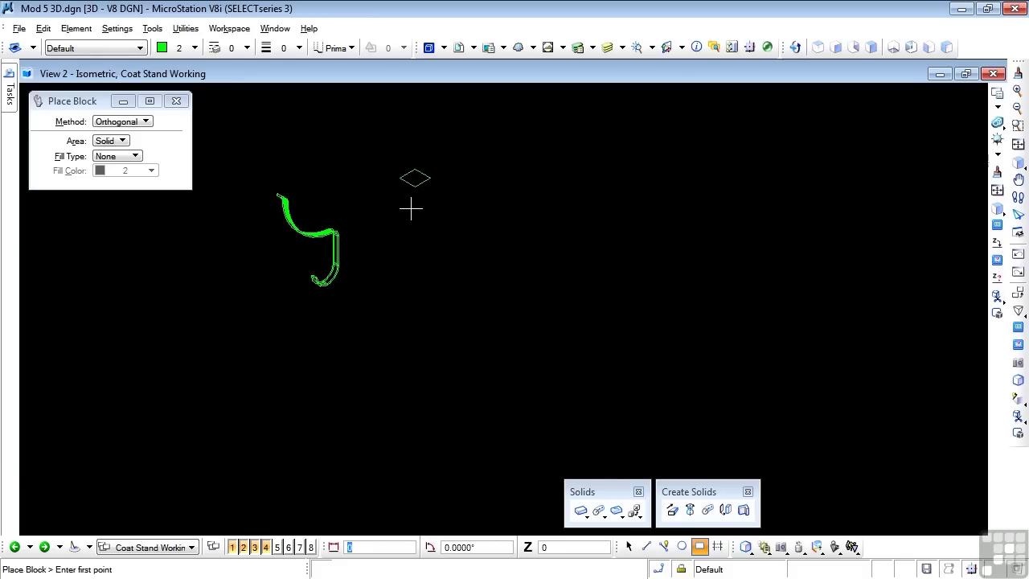
click(672, 512)
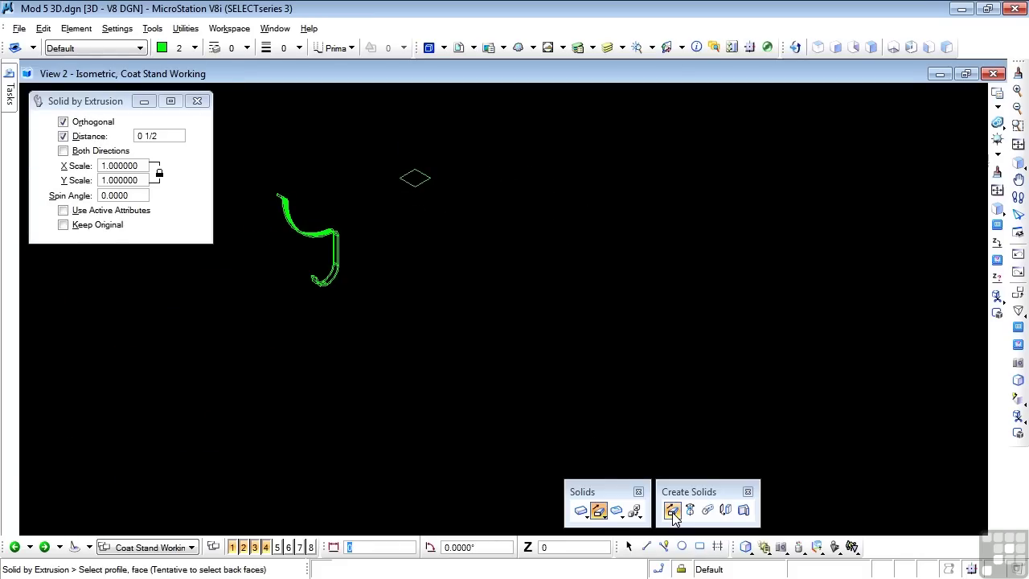
scroll(403, 169, down, 4)
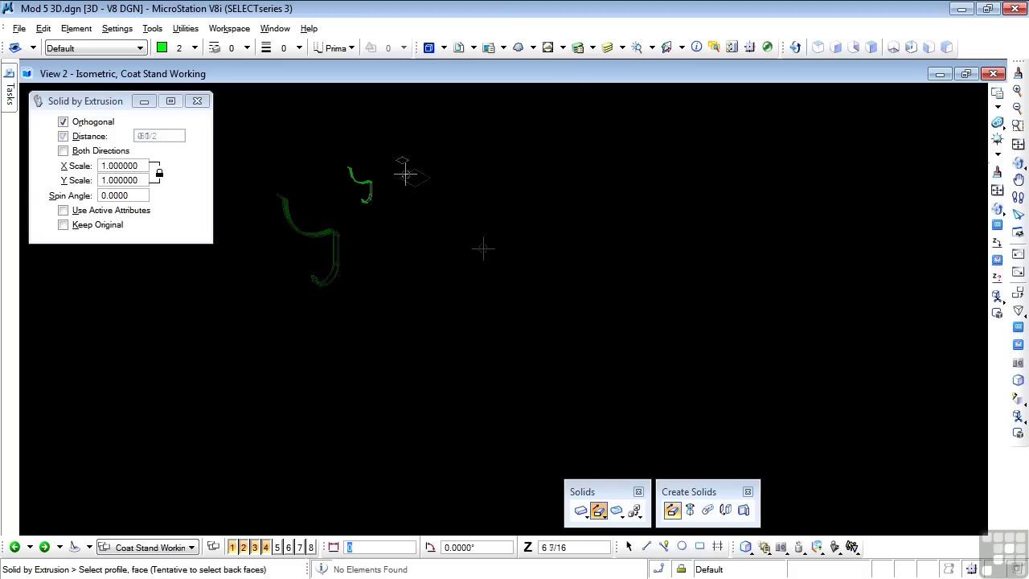
click(402, 161)
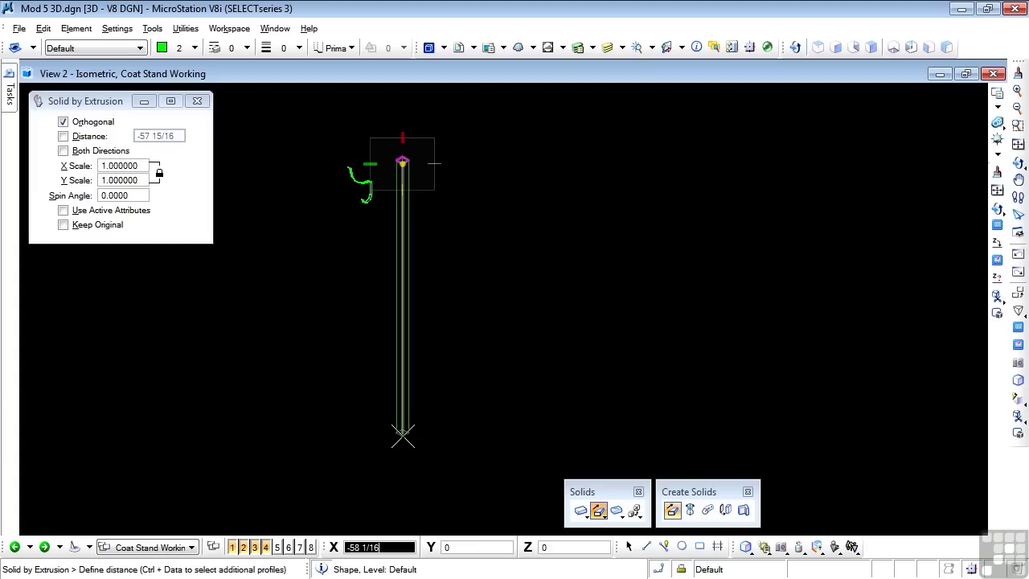
text(60)
click(402, 437)
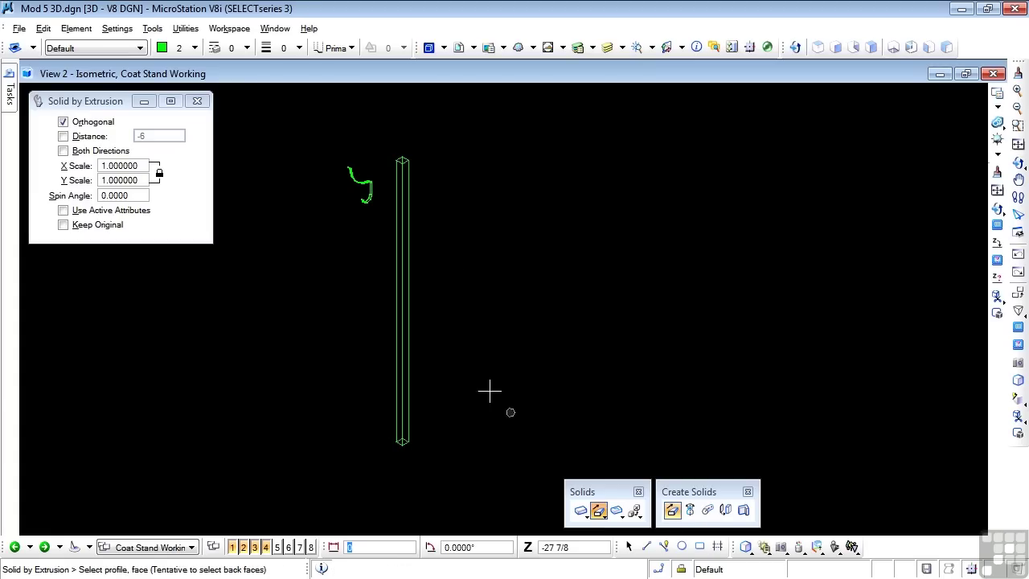
scroll(397, 147, up, 5)
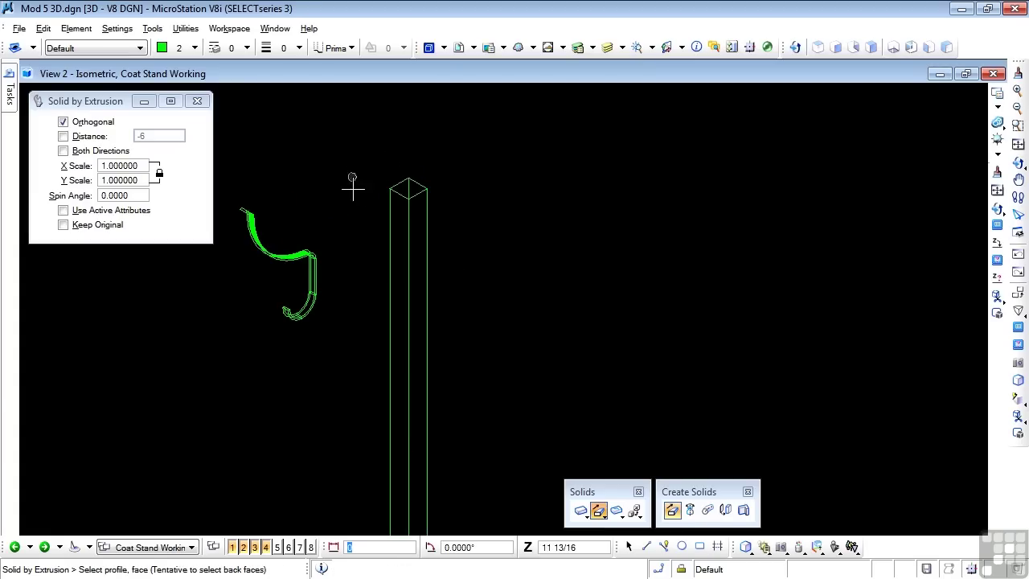
- Move the solid hook so the upper back corner of its straight shank sits on the nearest top corner of the square post
scroll(265, 201, up, 3)
click(629, 547)
click(357, 305)
click(360, 312)
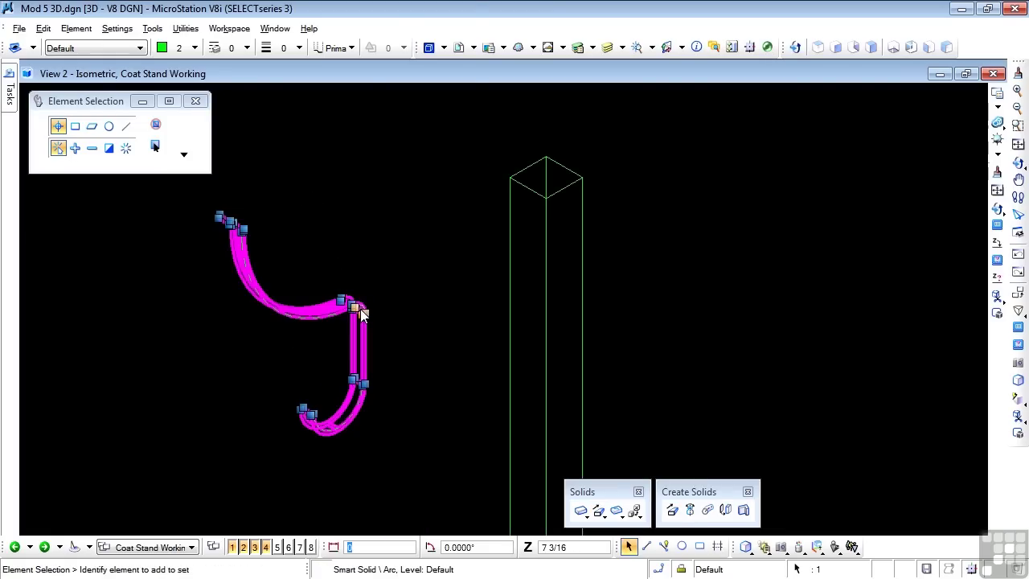
right_click(361, 314)
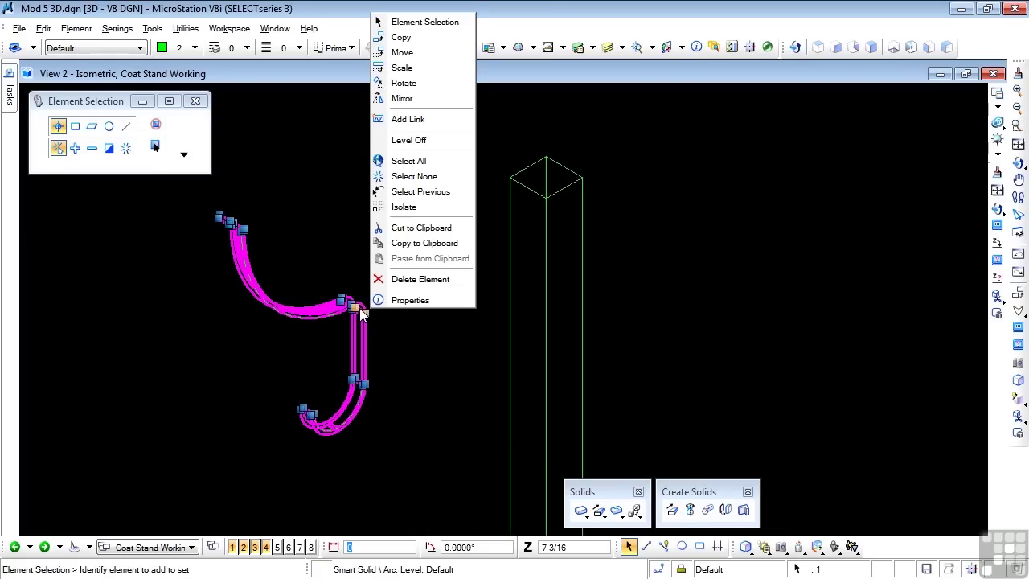
click(402, 53)
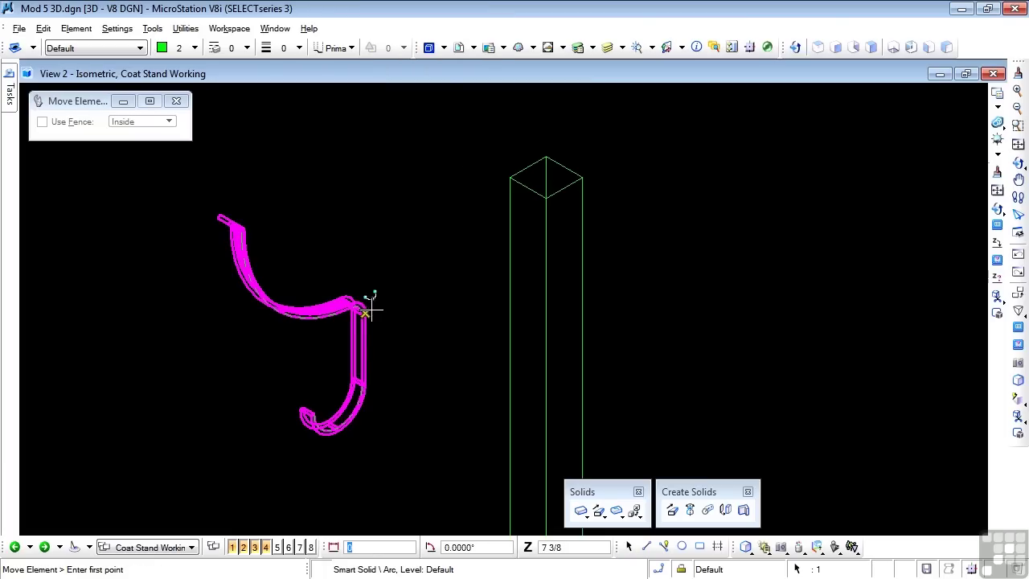
click(365, 312)
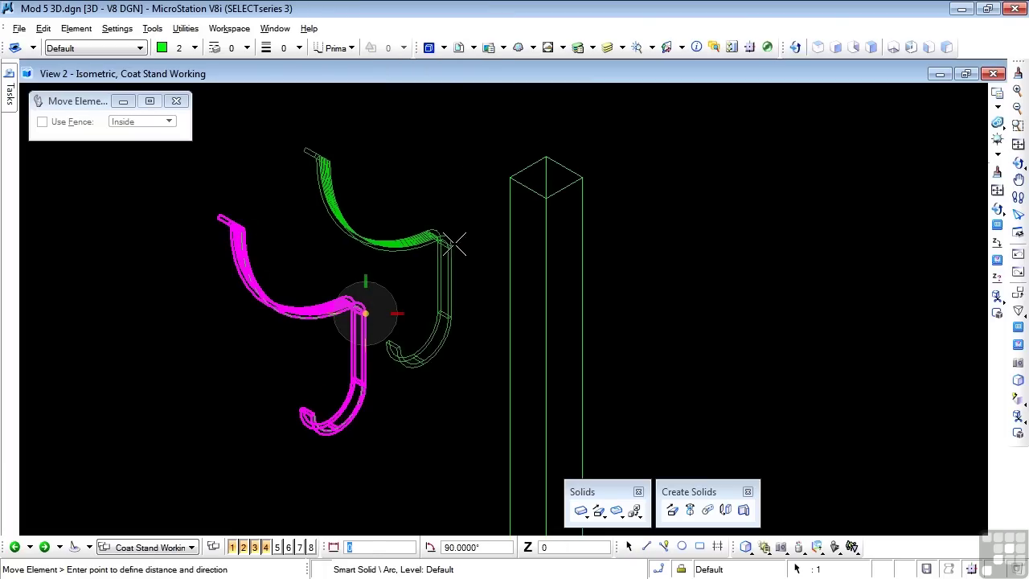
click(502, 175)
click(406, 231)
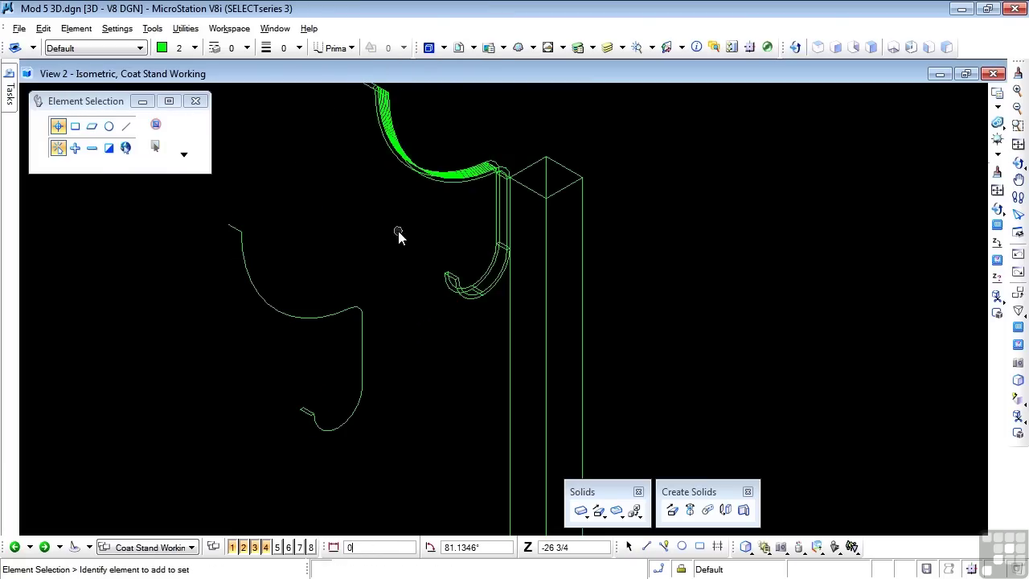
- Rotate the view about the post's front top corner to examine closely where the hook meets the post's side face
scroll(354, 378, down, 1)
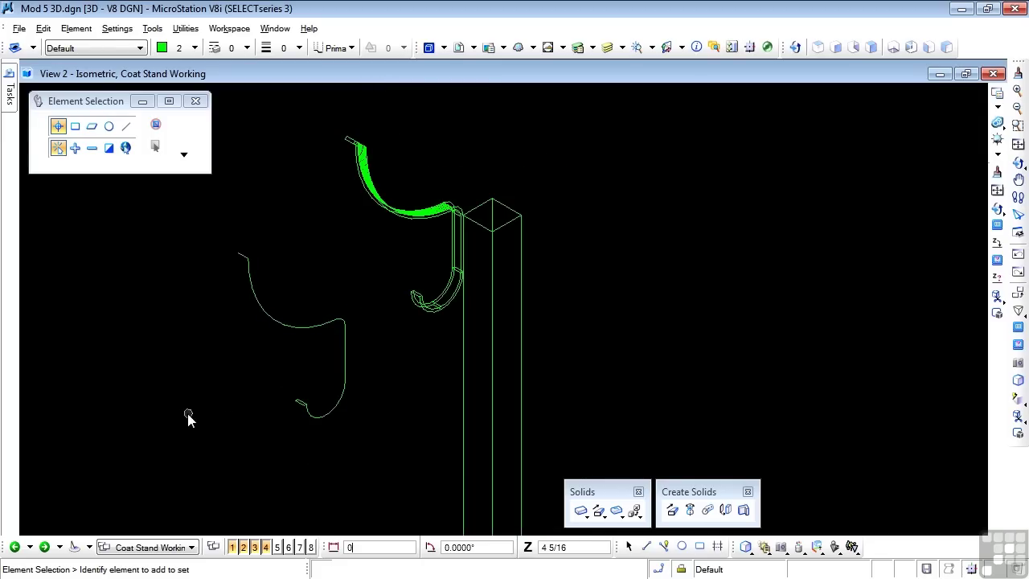
scroll(184, 415, down, 1)
scroll(353, 292, up, 2)
scroll(504, 192, down, 1)
scroll(503, 192, up, 1)
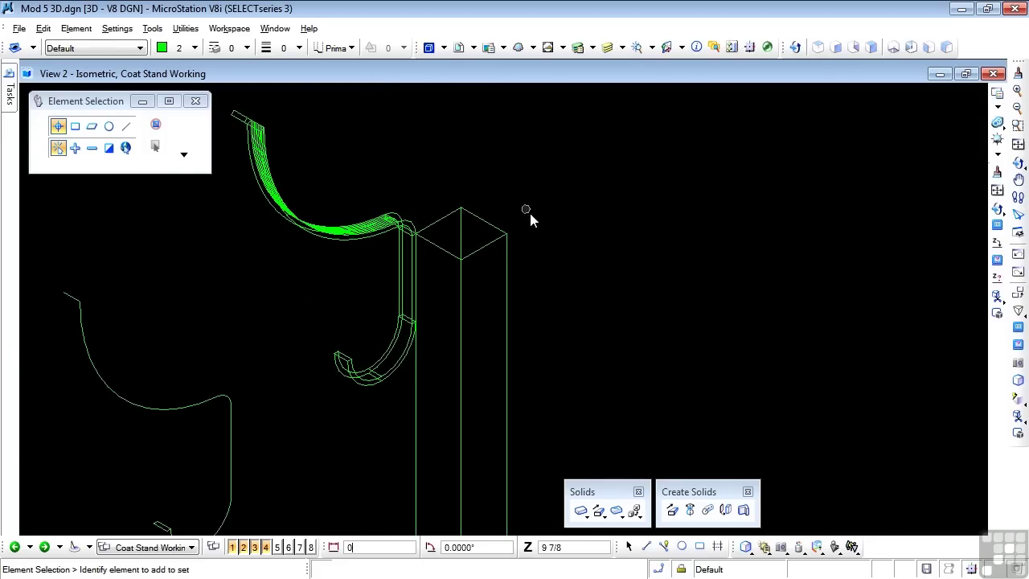
key(F2)
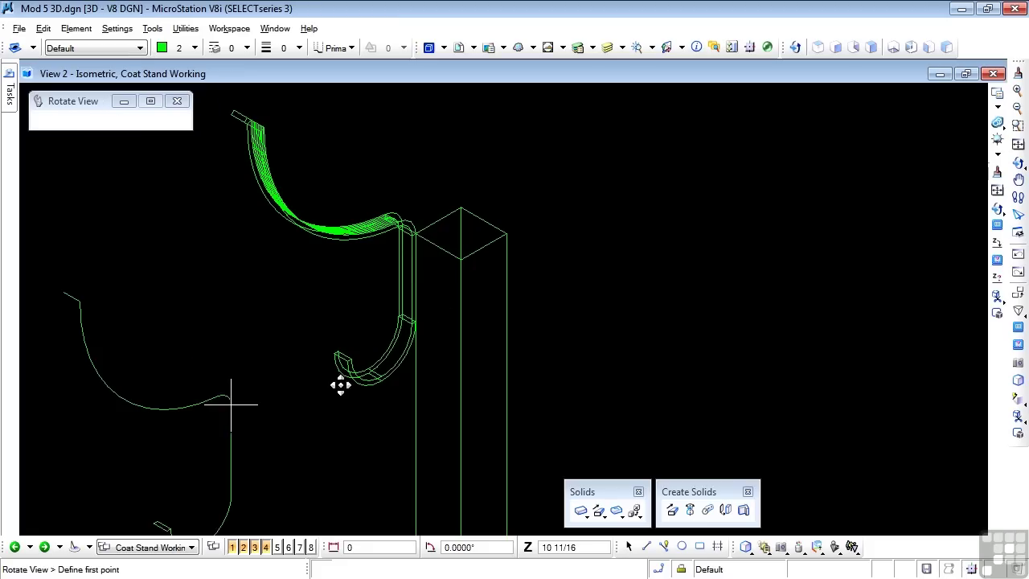
click(464, 271)
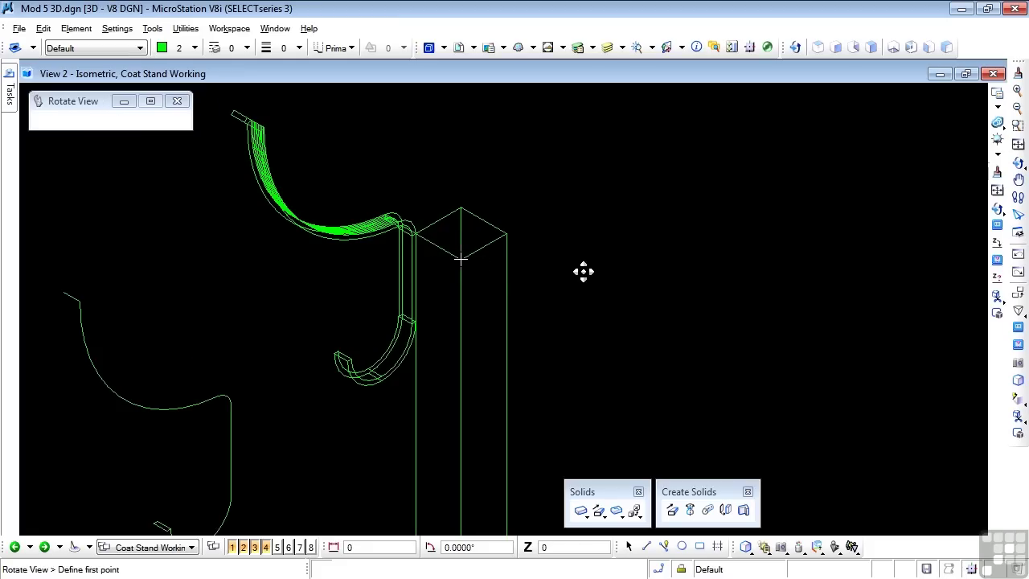
click(107, 236)
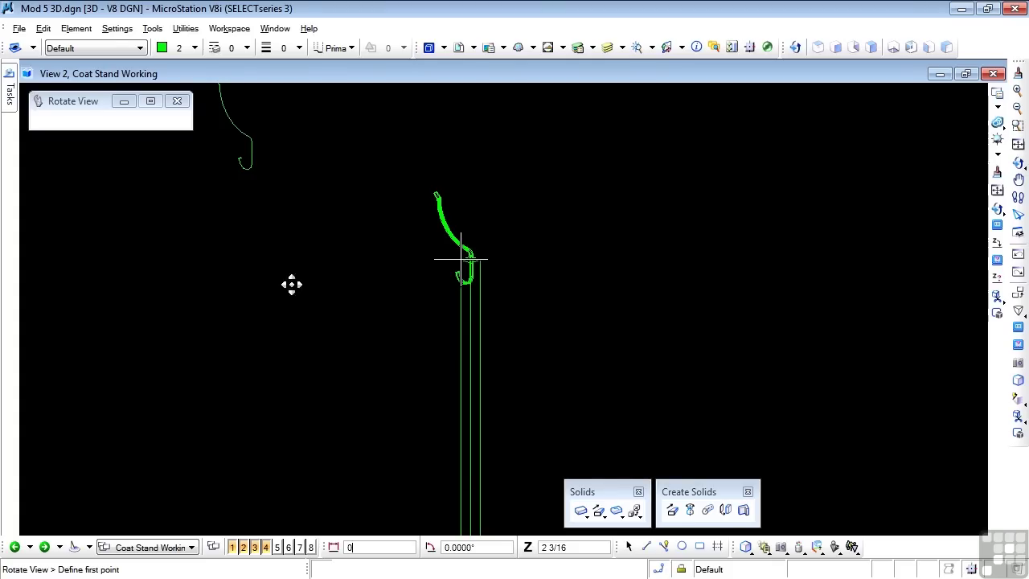
scroll(656, 271, up, 4)
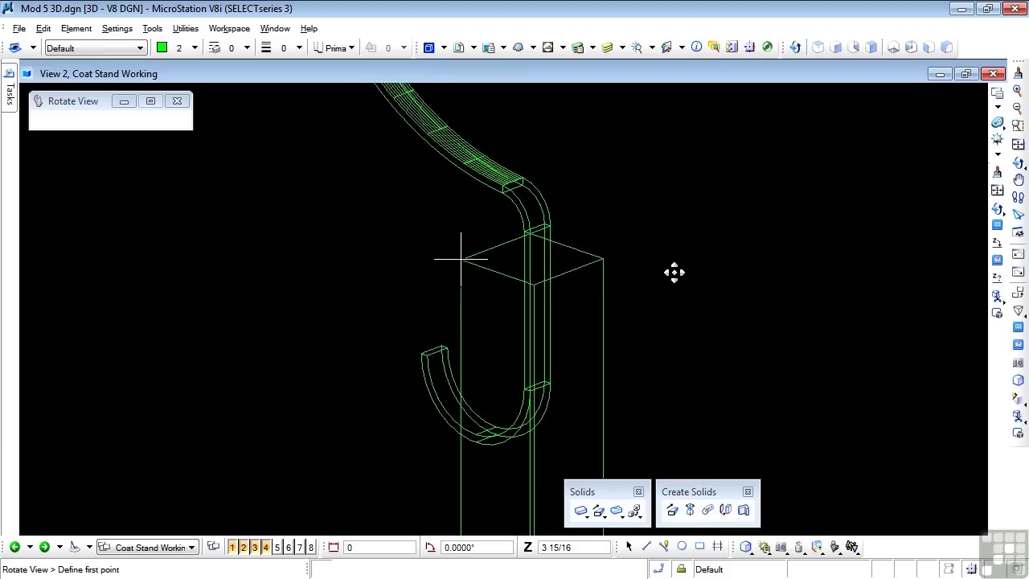
scroll(674, 272, up, 1)
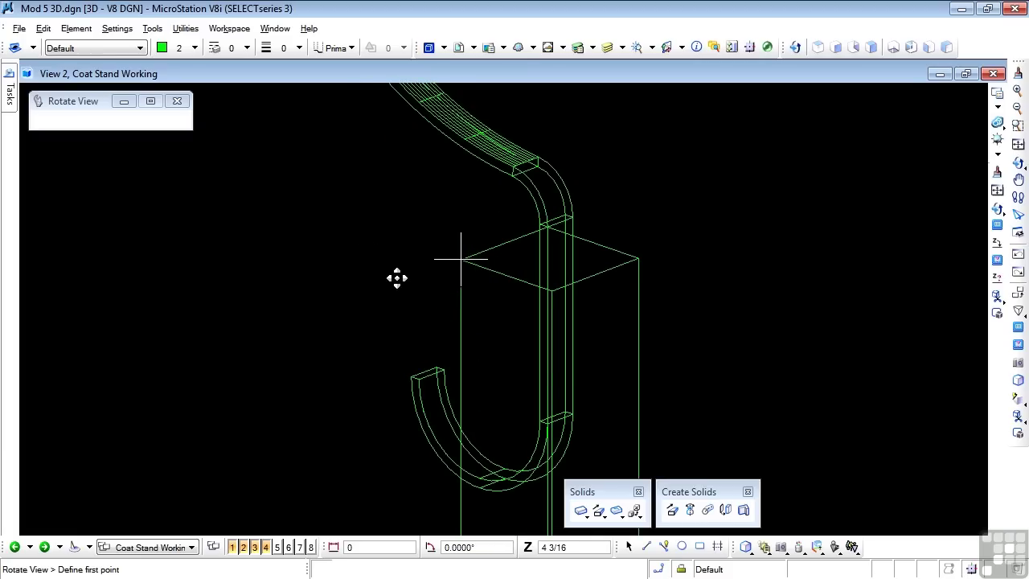
right_click(568, 247)
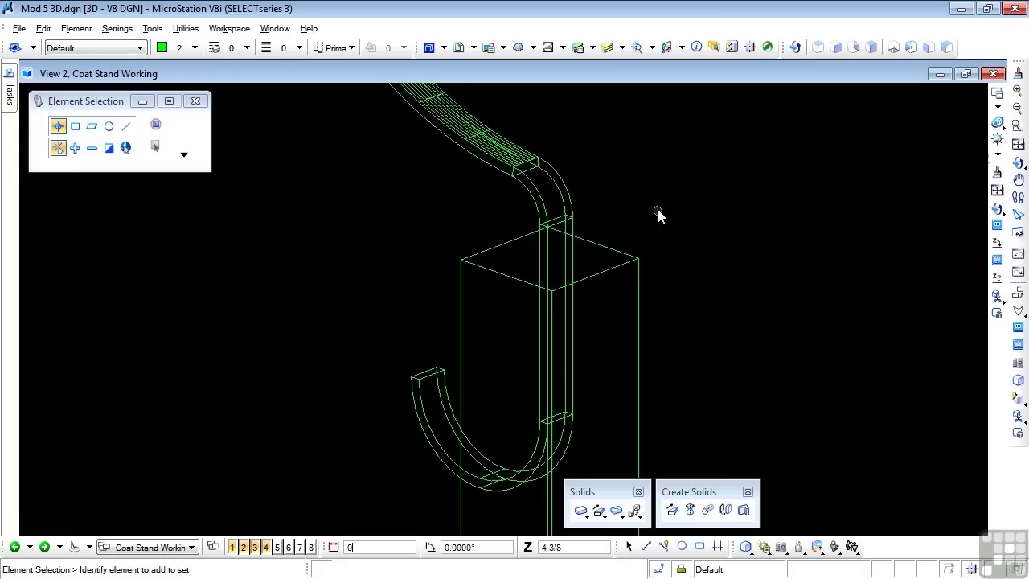
- Move the hook from the midpoint of its shank's upper back edge to the midpoint of the post's adjoining top edge
right_click(554, 179)
click(595, 198)
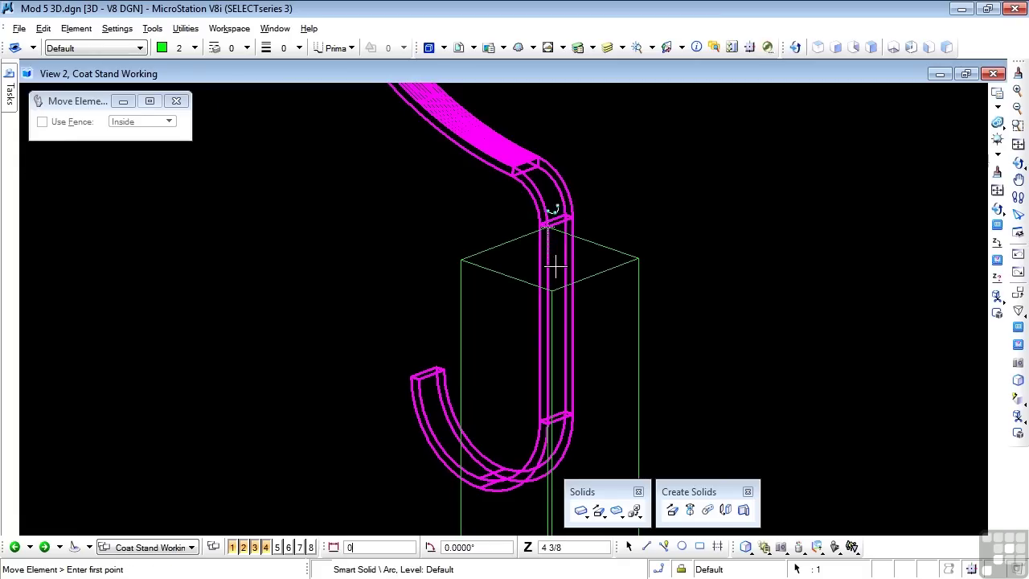
scroll(558, 223, up, 4)
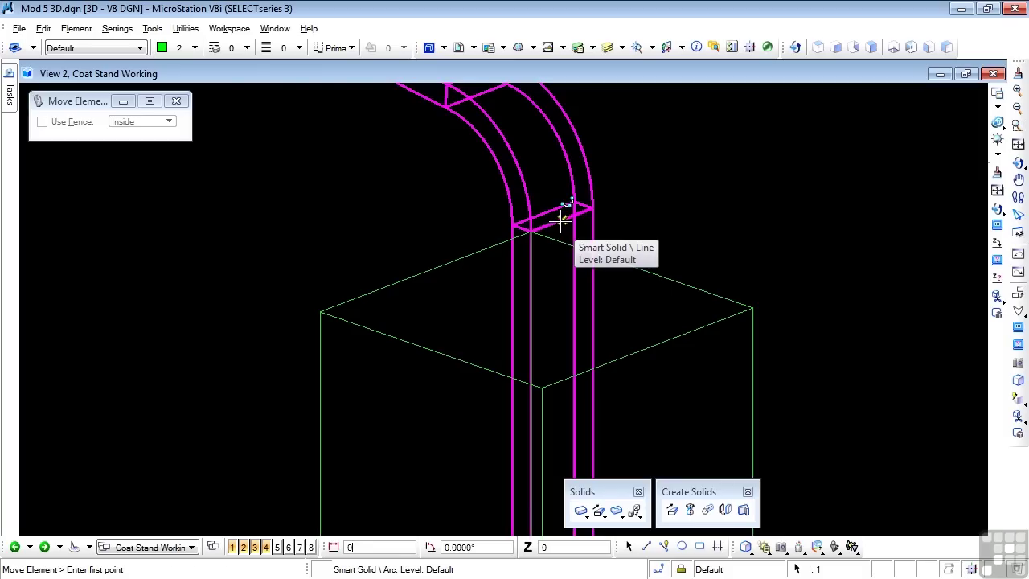
click(561, 218)
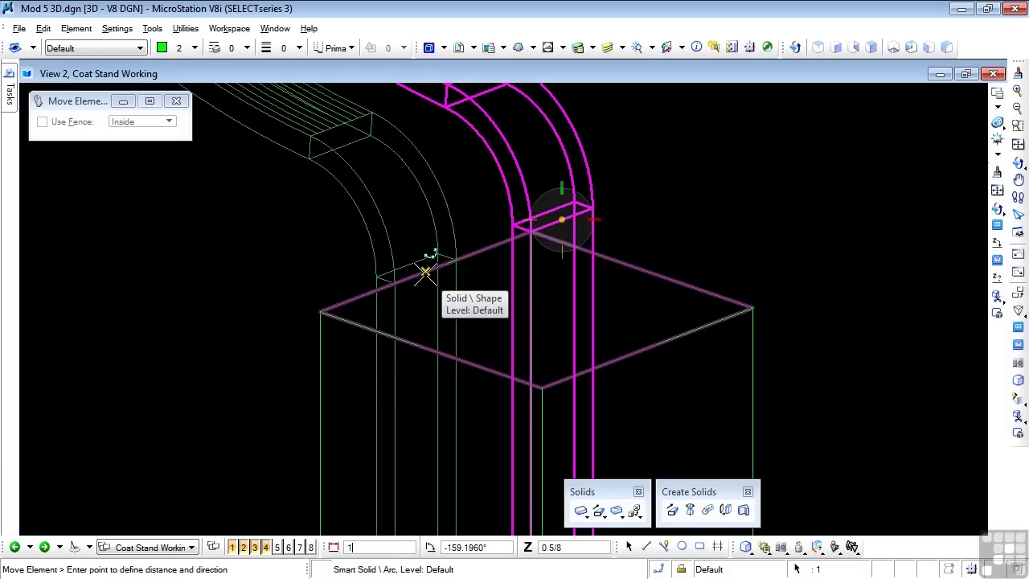
click(425, 273)
scroll(488, 199, down, 5)
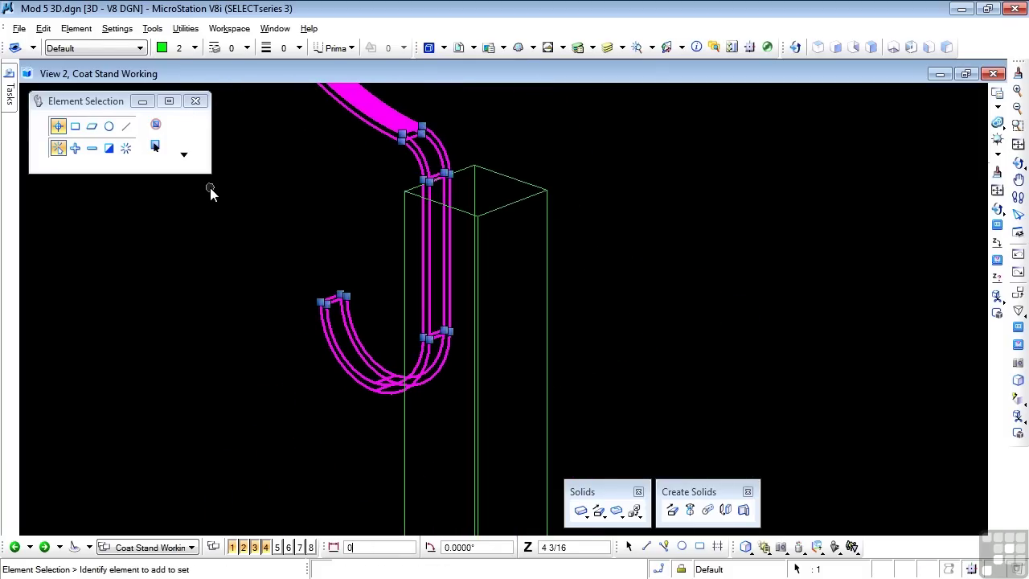
- Move the hook 0.5 inch straight down along the post and deselect it
right_click(339, 170)
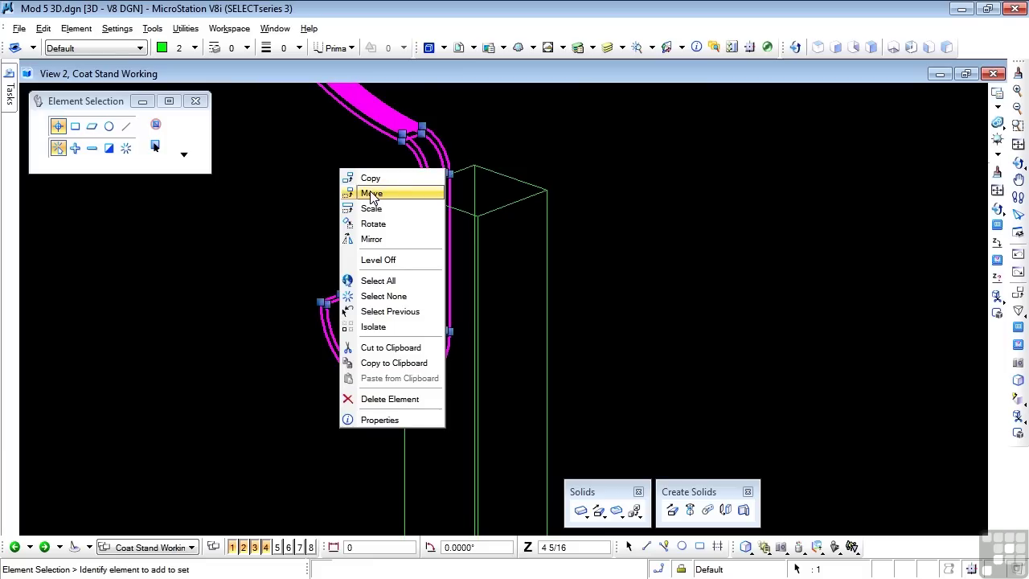
click(372, 195)
click(342, 180)
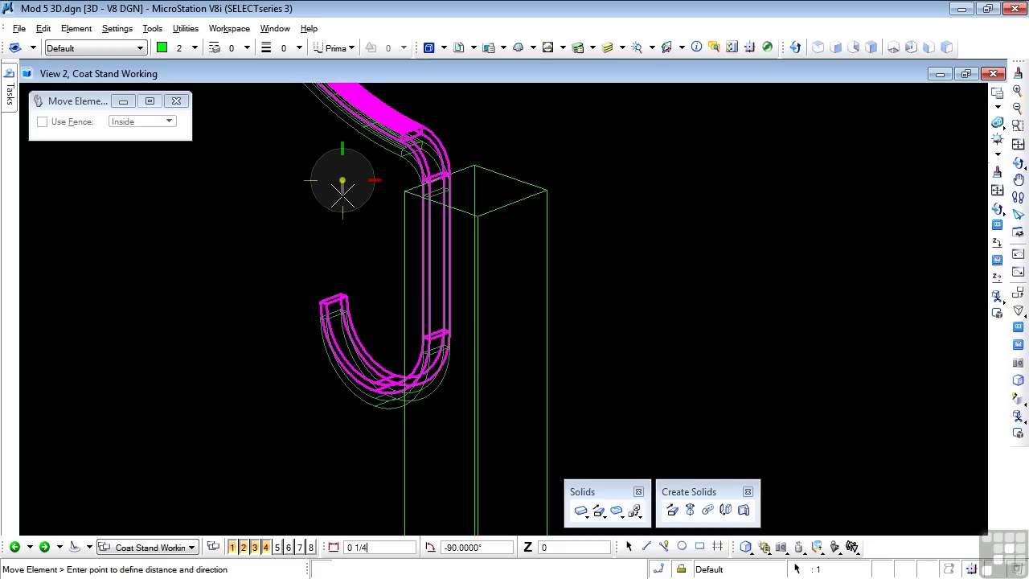
text(.5)
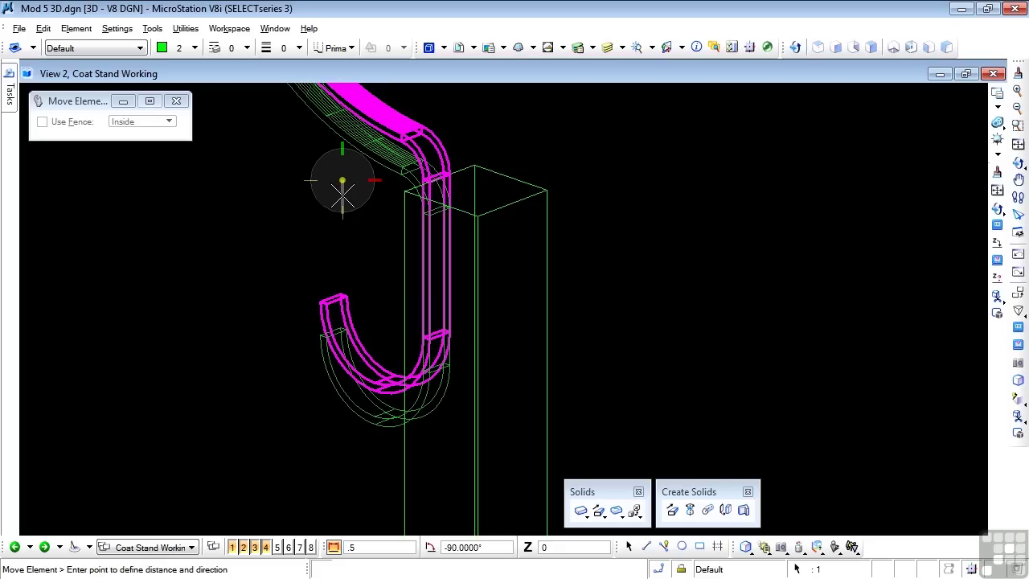
click(342, 193)
right_click(340, 201)
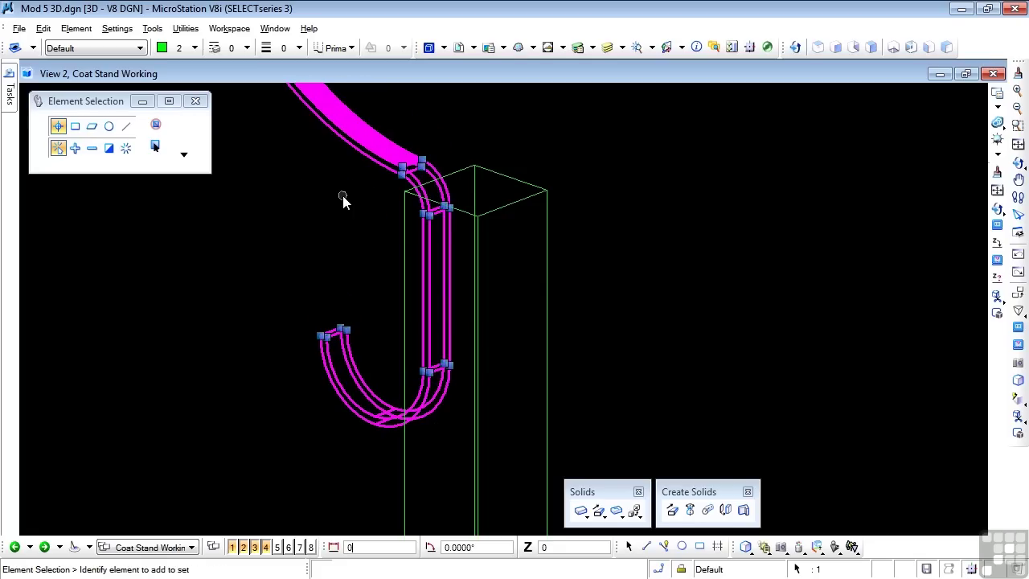
click(623, 275)
scroll(355, 305, down, 5)
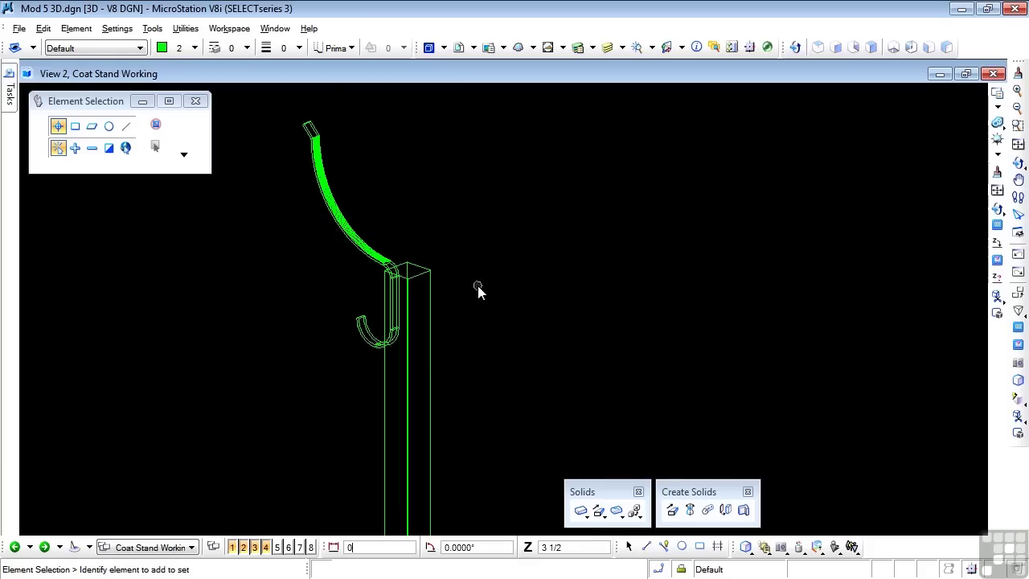
- Tile the view windows and bring up the Top view at full size, fitted to the model
click(274, 28)
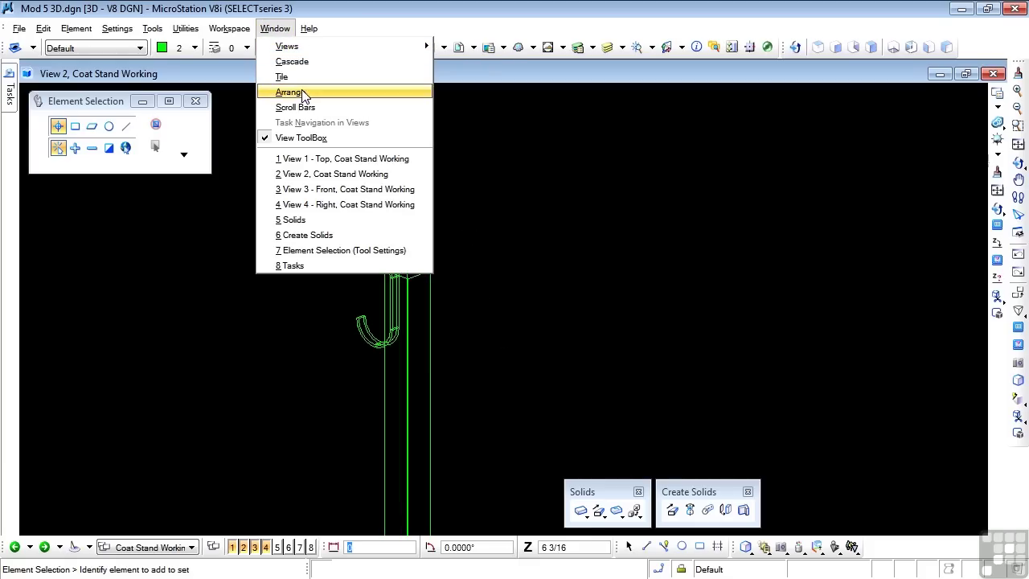
click(285, 77)
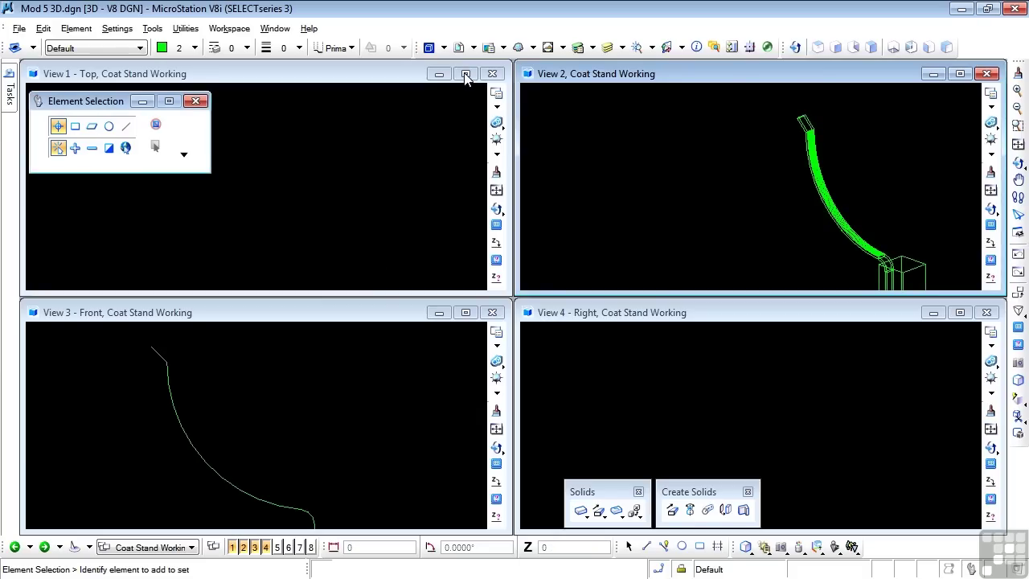
click(465, 74)
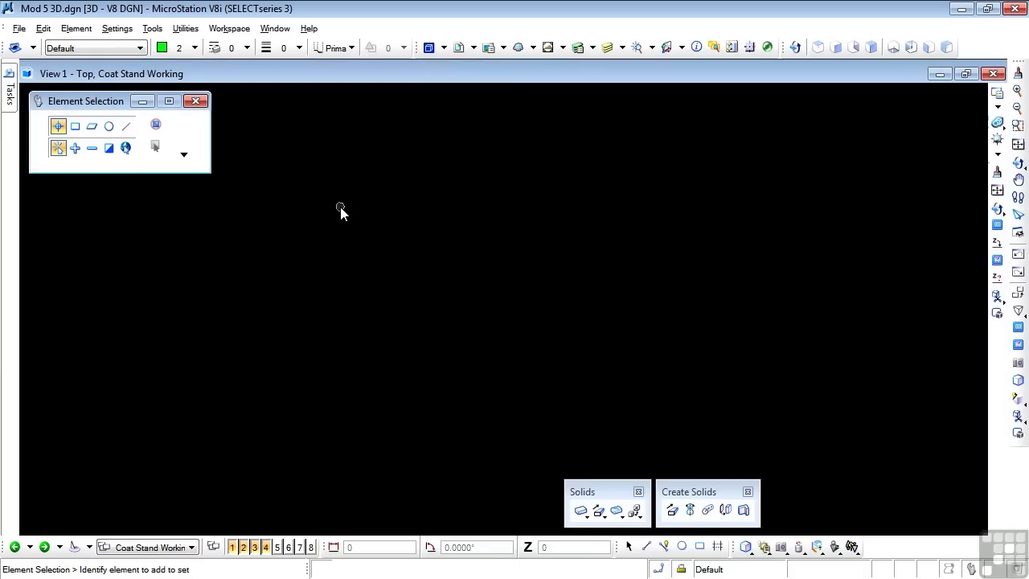
click(996, 190)
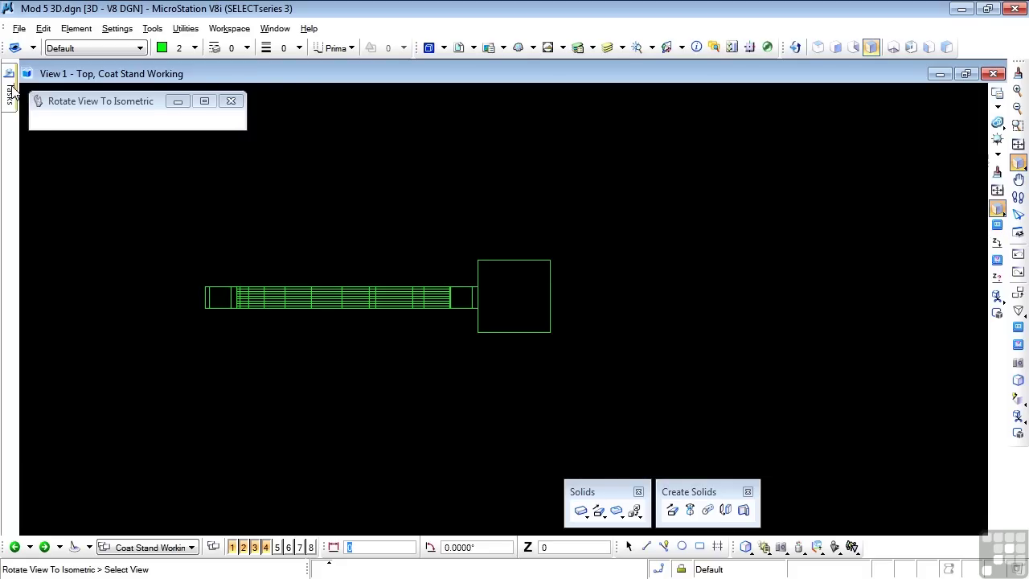
- Construct a polar array of the hook about the post's center with 4 items, a 90° delta angle and rotated items
mouse_move(10, 87)
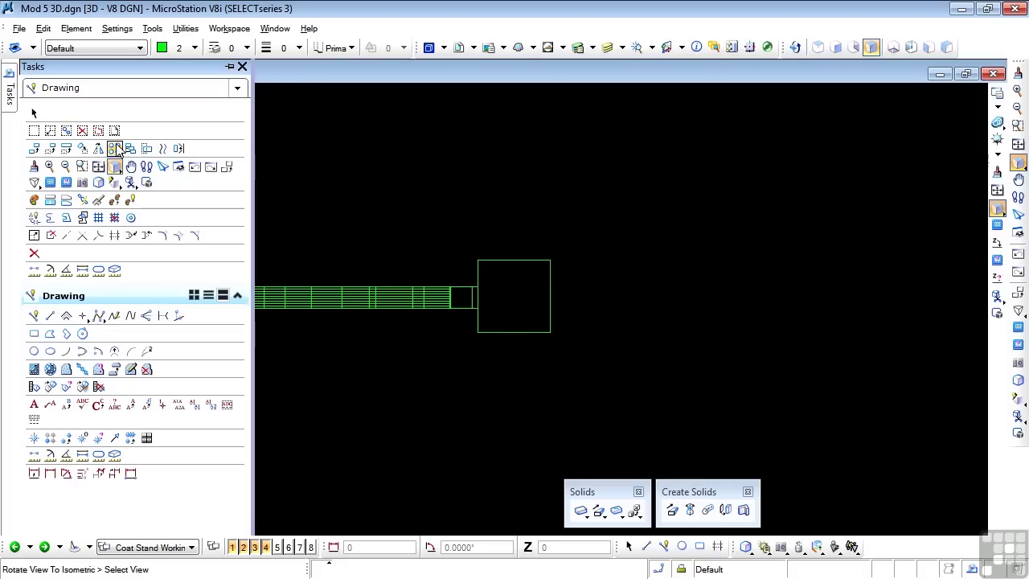
click(114, 148)
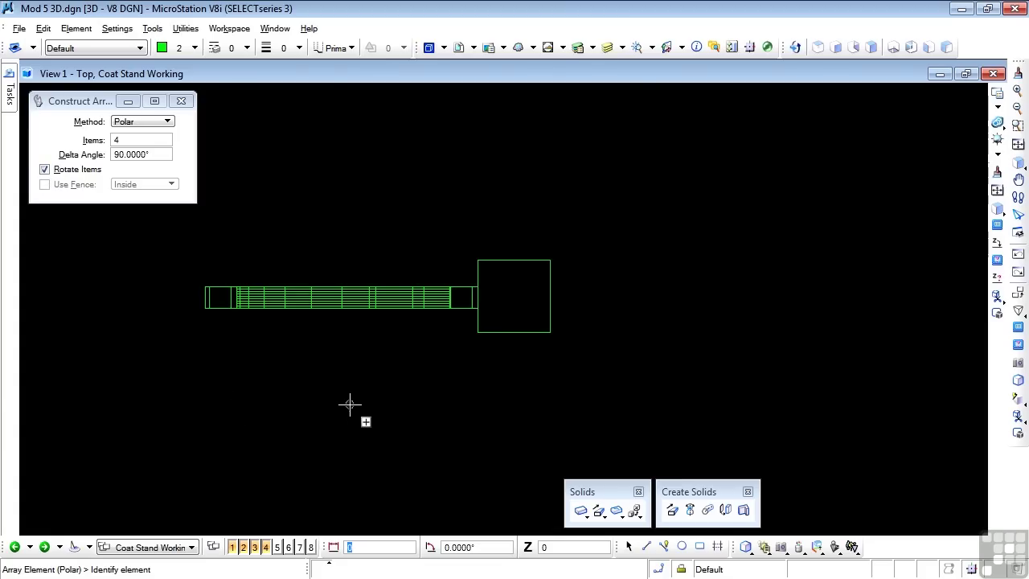
scroll(491, 297, up, 6)
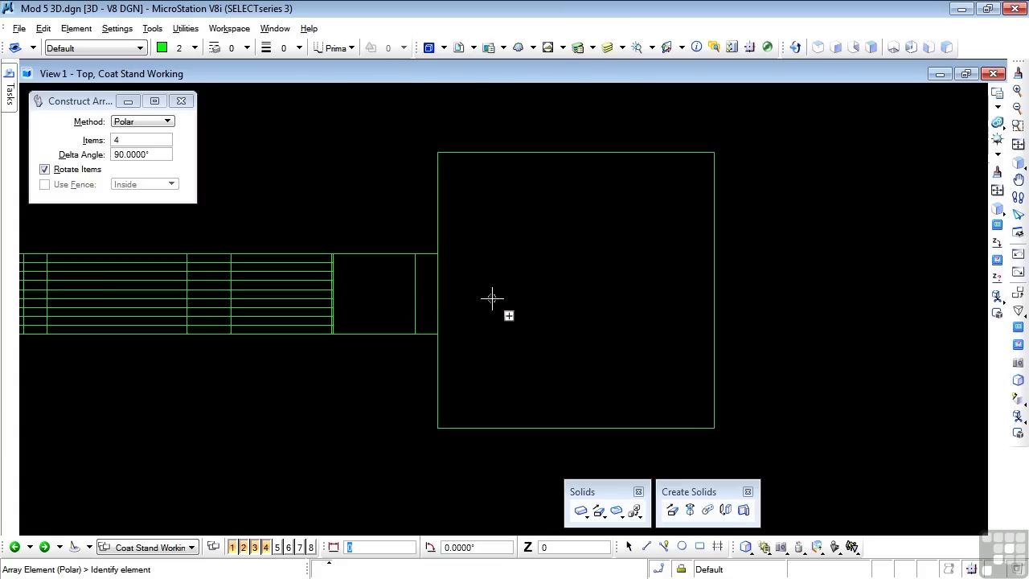
click(436, 290)
right_click(436, 290)
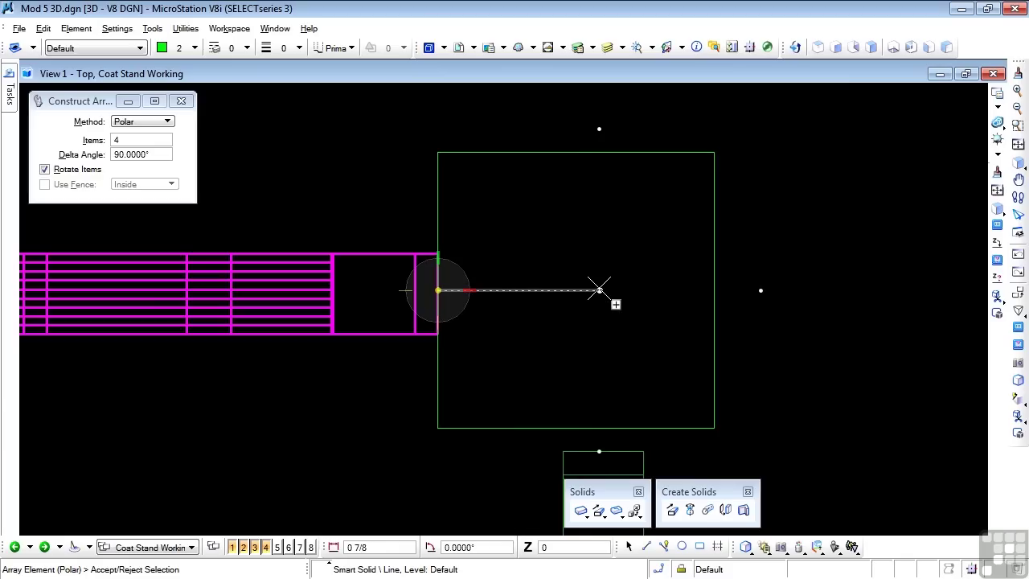
scroll(576, 273, down, 1)
scroll(579, 275, down, 4)
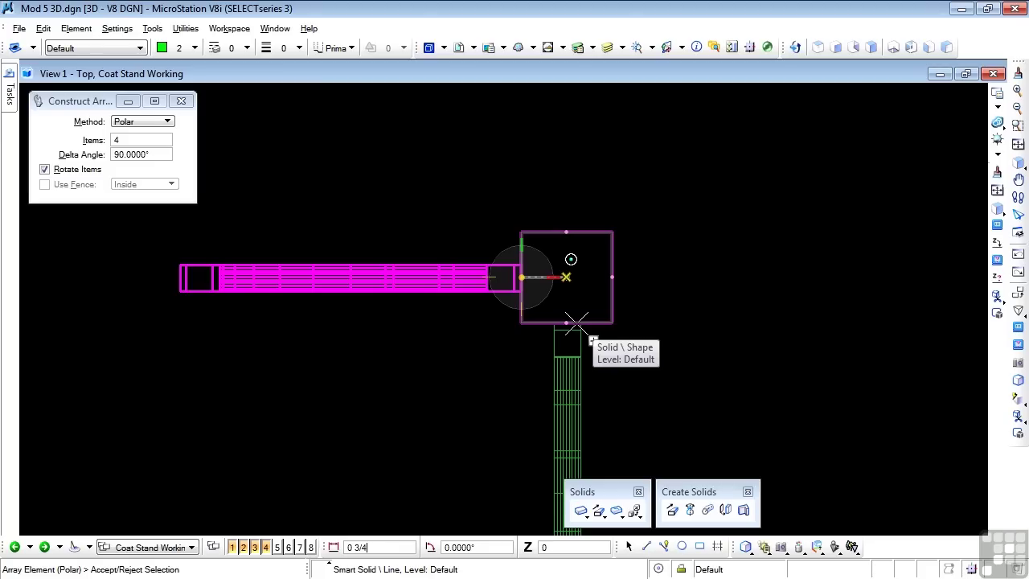
click(575, 323)
scroll(361, 241, down, 2)
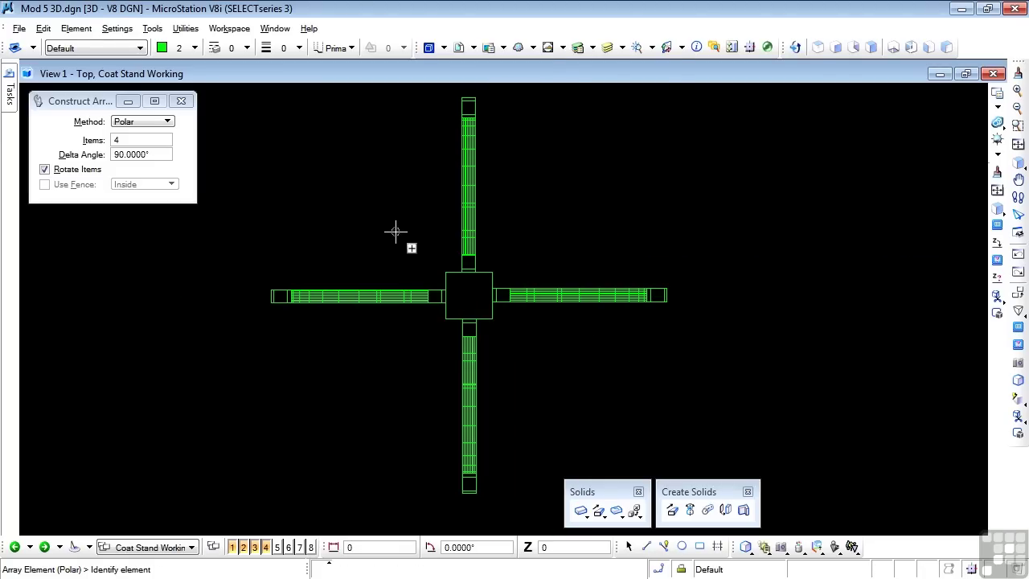
- Show the coat stand in isometric view with smooth shading and inspect the four hooks and the post
click(872, 48)
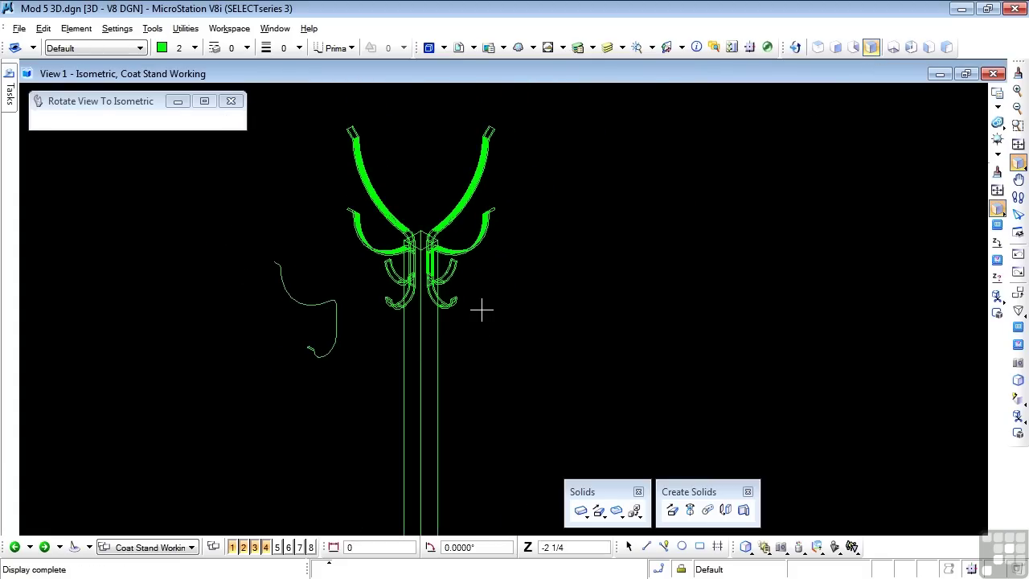
key(F6)
scroll(361, 232, up, 3)
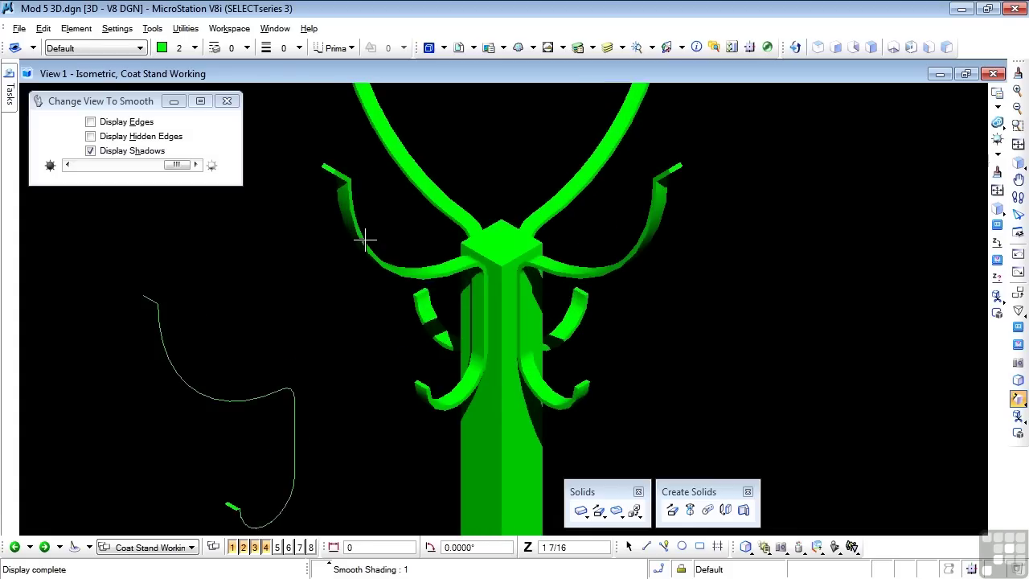
scroll(448, 163, down, 3)
scroll(448, 120, down, 5)
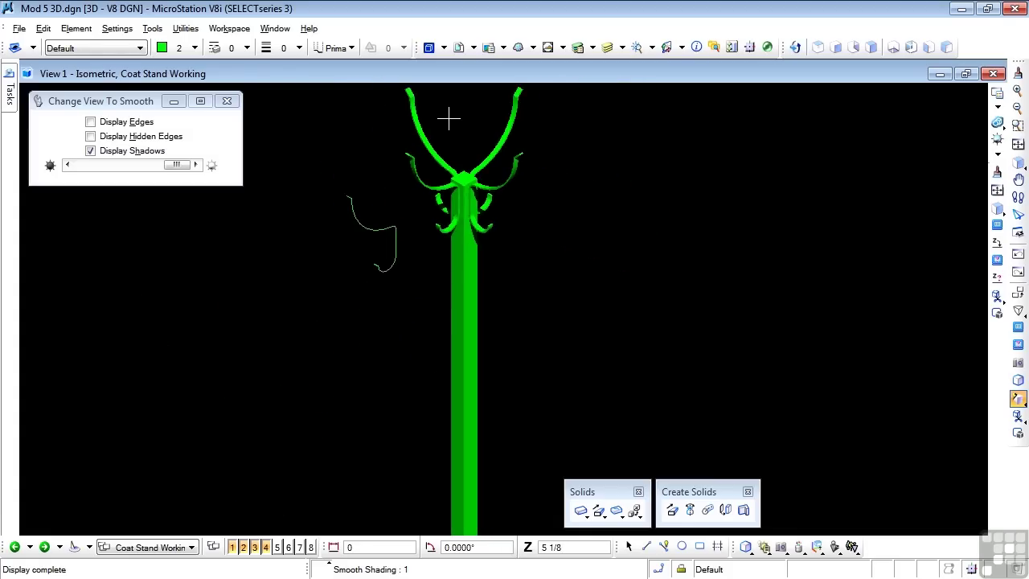
- Draw a closed tapered leg profile beside the post's base: 12 inches along the bottom, 1.25 inches high at the post end and 0.75 inch at the outer end
scroll(444, 408, up, 5)
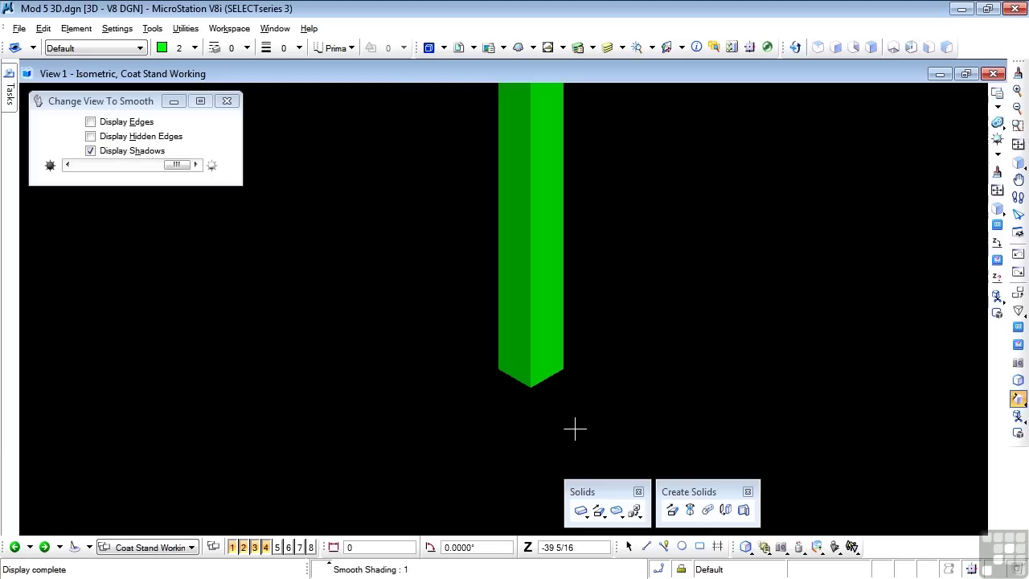
click(664, 547)
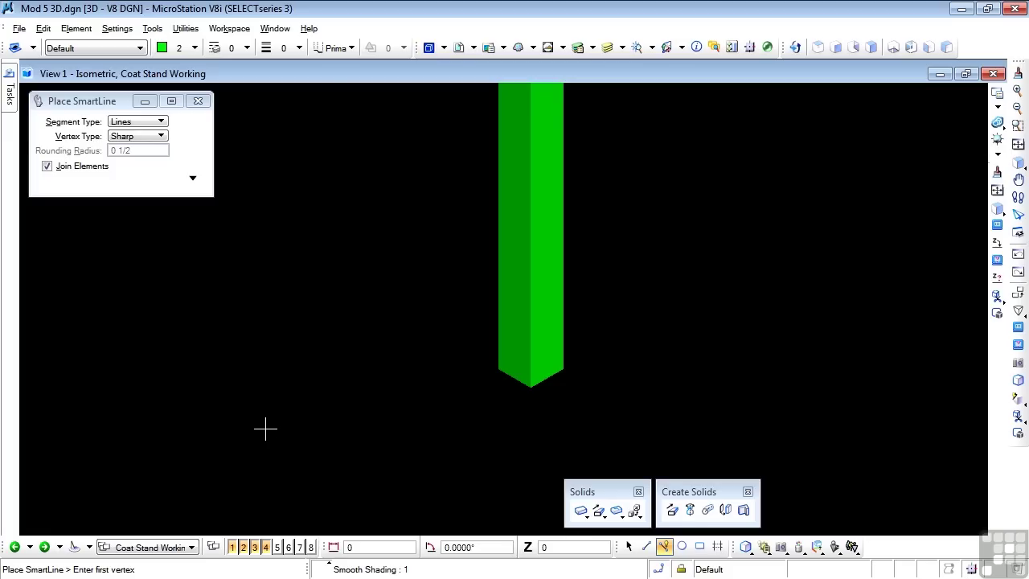
click(225, 434)
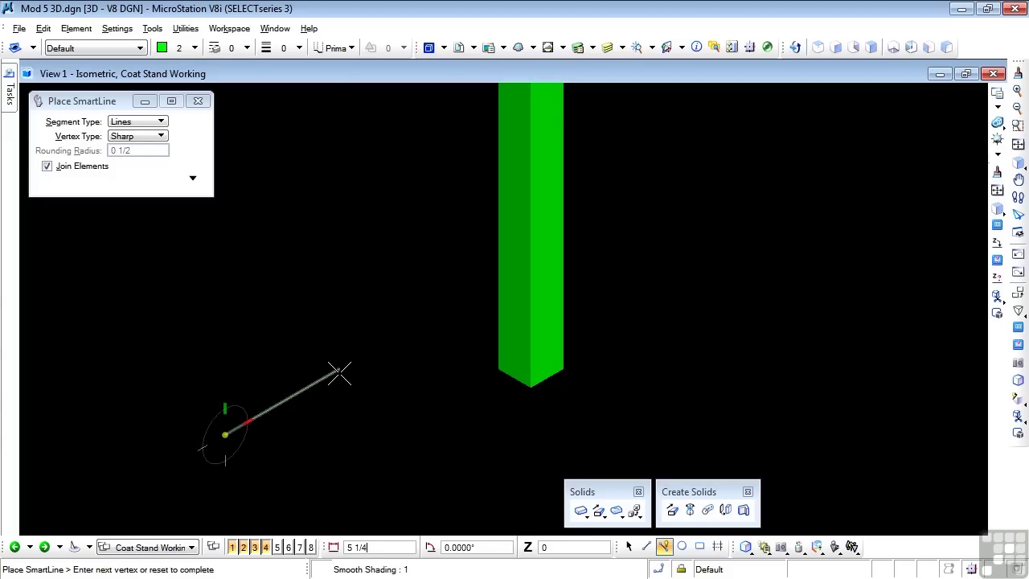
text(12)
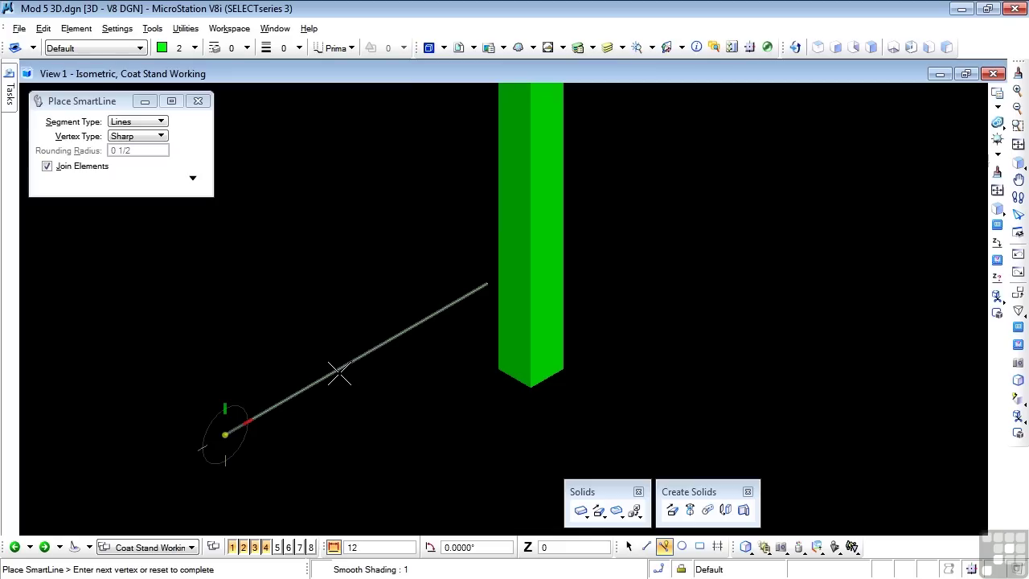
click(483, 281)
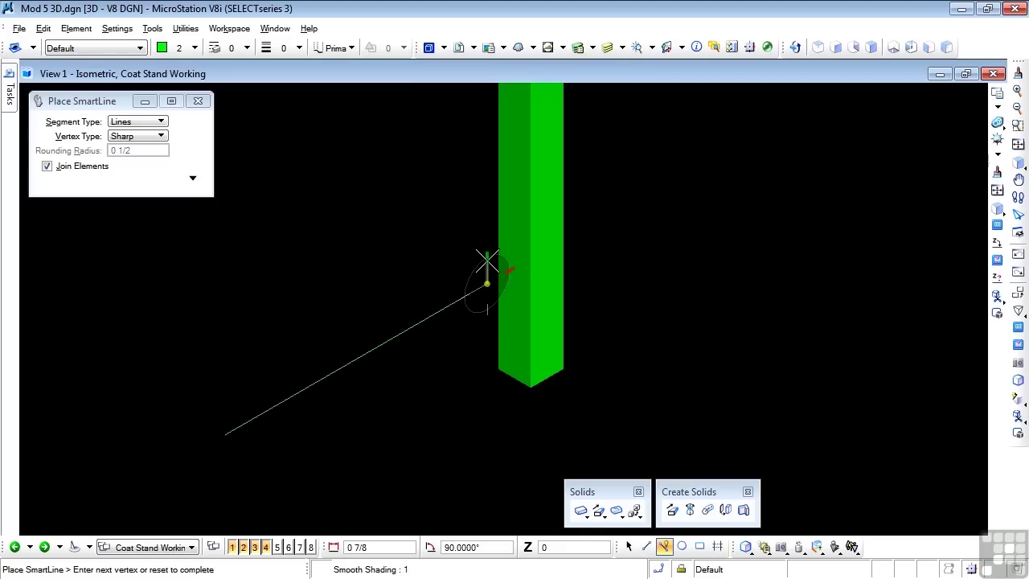
text(1.25)
click(486, 261)
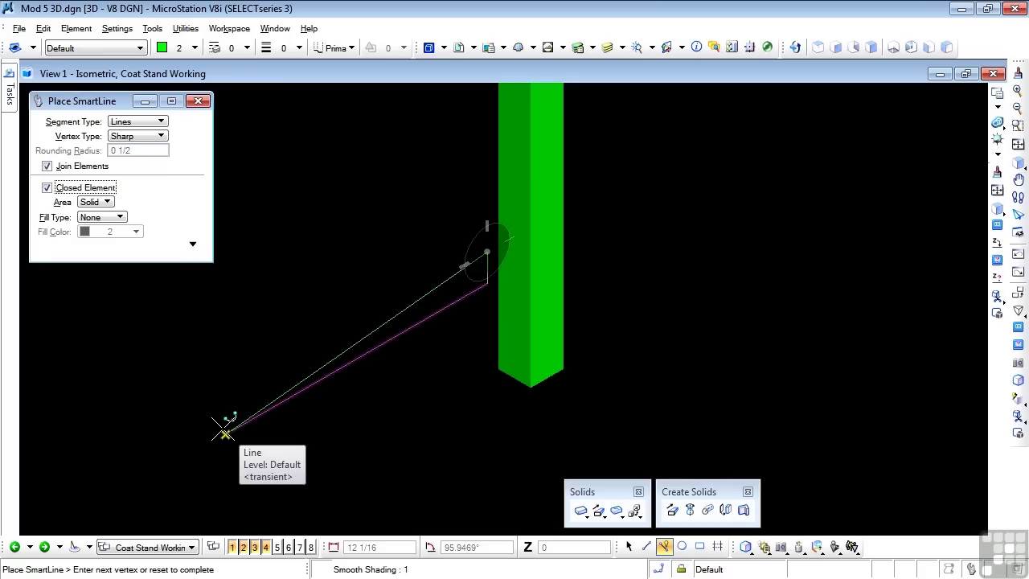
click(225, 432)
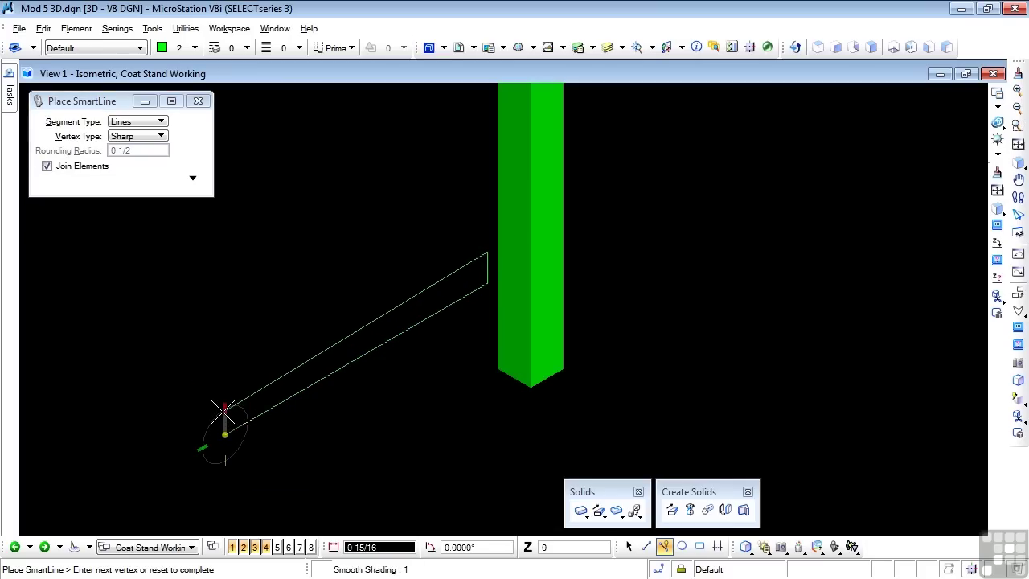
text(.75)
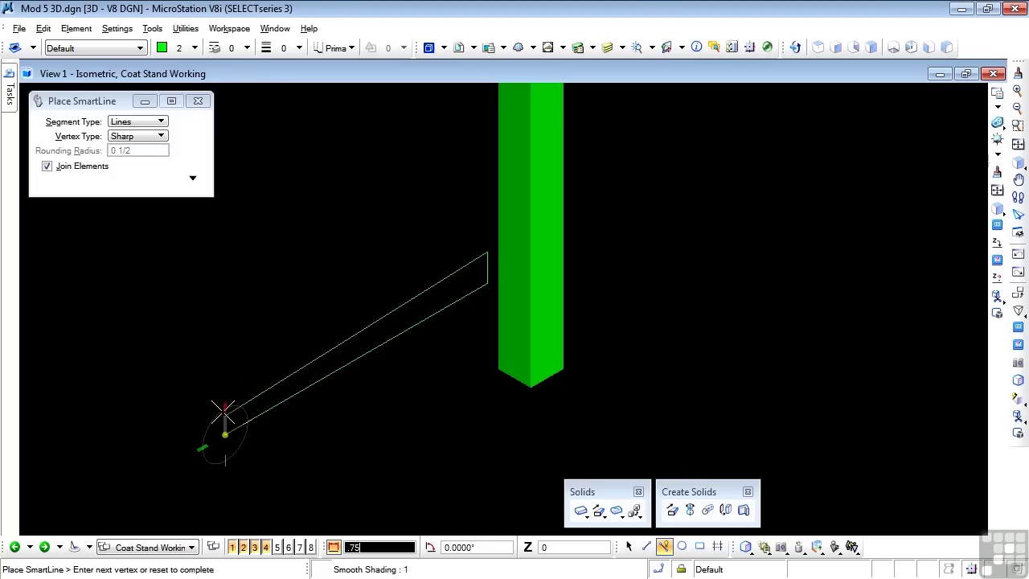
click(227, 408)
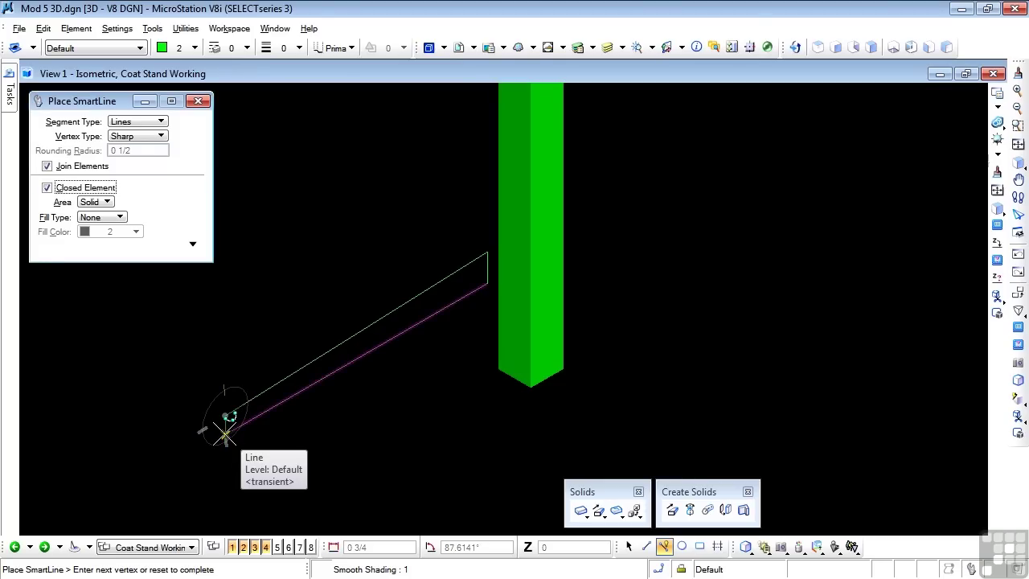
click(224, 434)
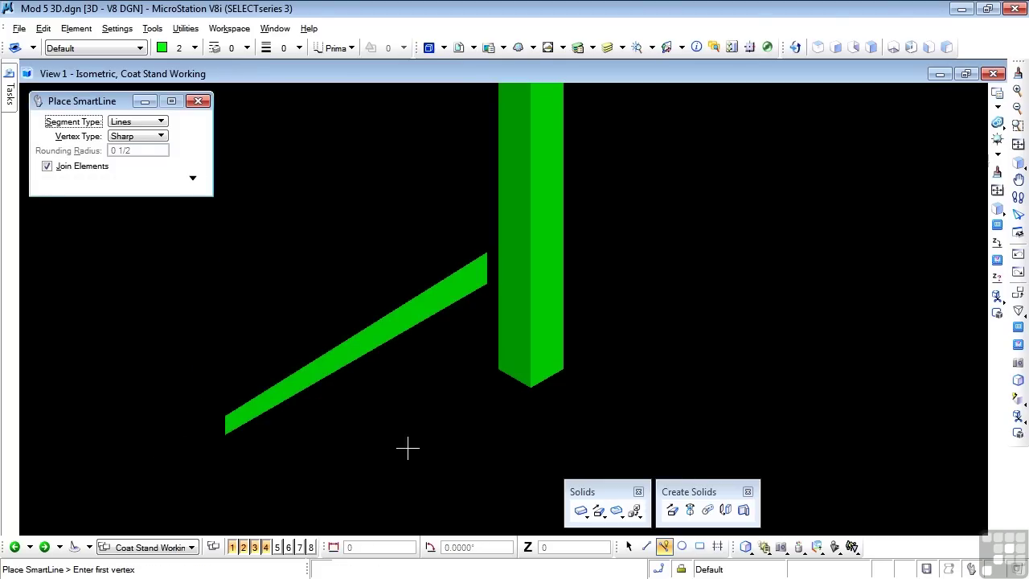
- Extrude the leg profile orthogonally by 0.5 inch into a solid
click(672, 509)
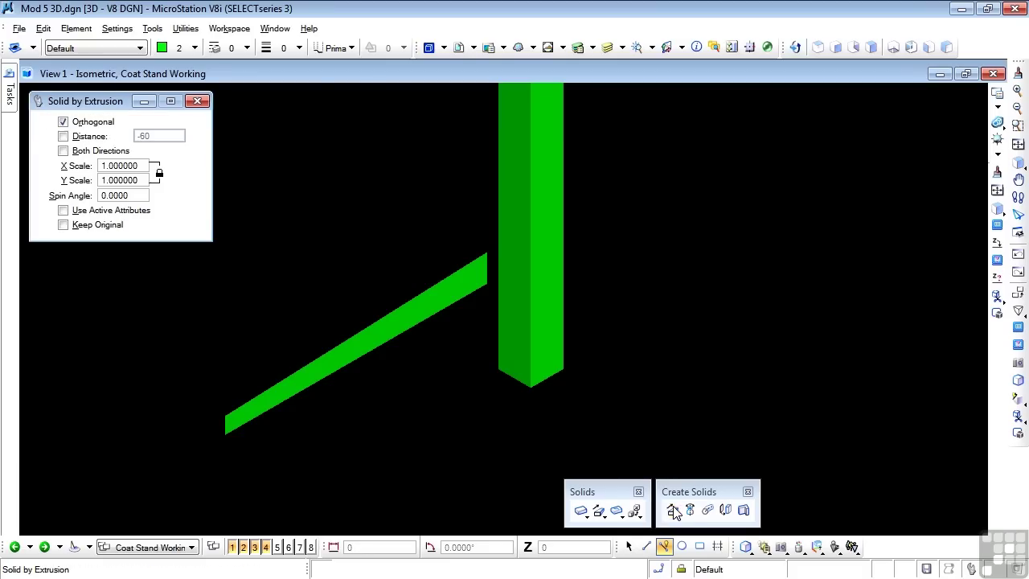
click(225, 434)
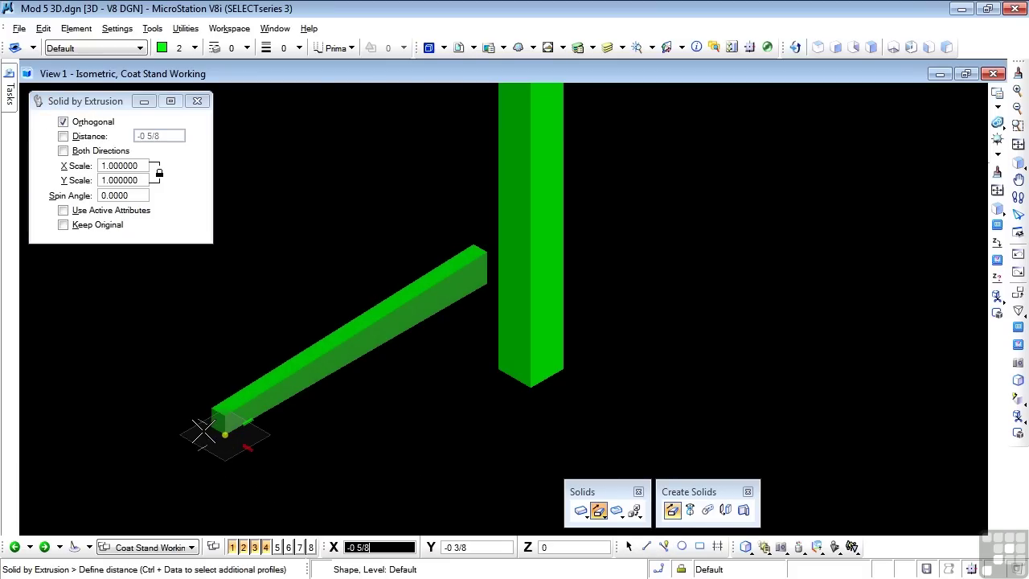
text(5)
click(201, 432)
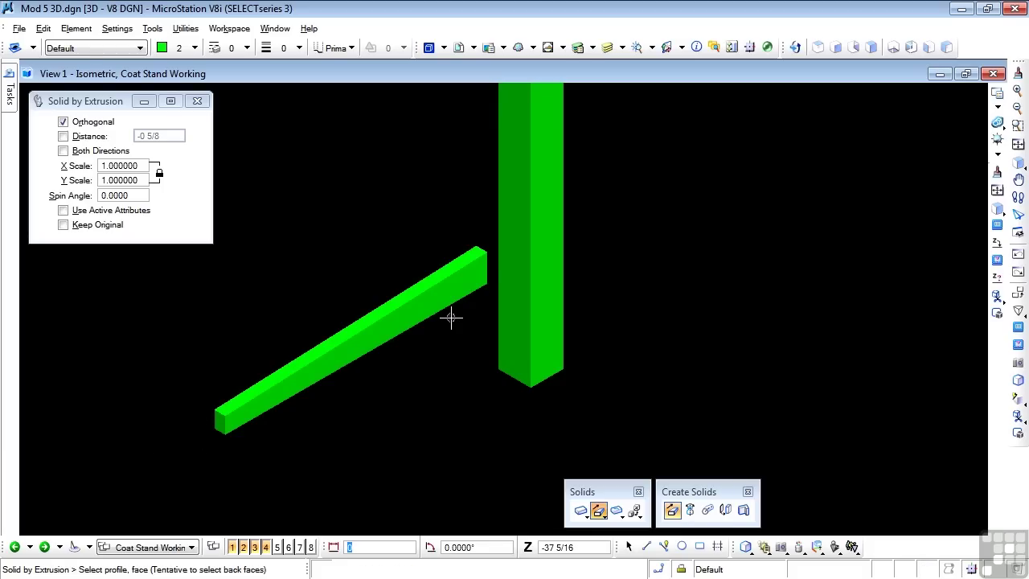
- Show the model as wireframe and move the leg by the midpoint of its inner bottom edge to the midpoint of the post's bottom edge
key(F5)
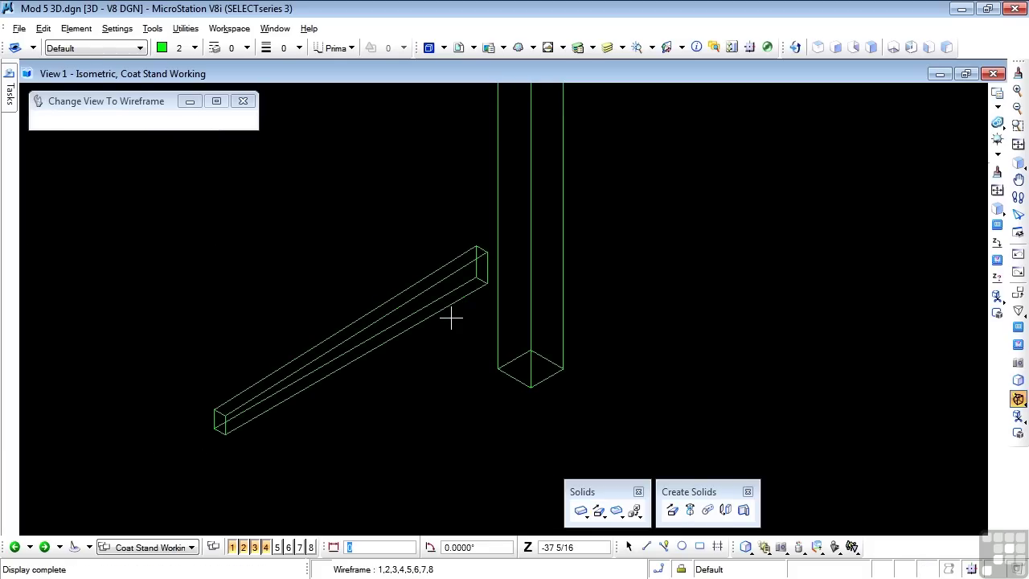
click(629, 546)
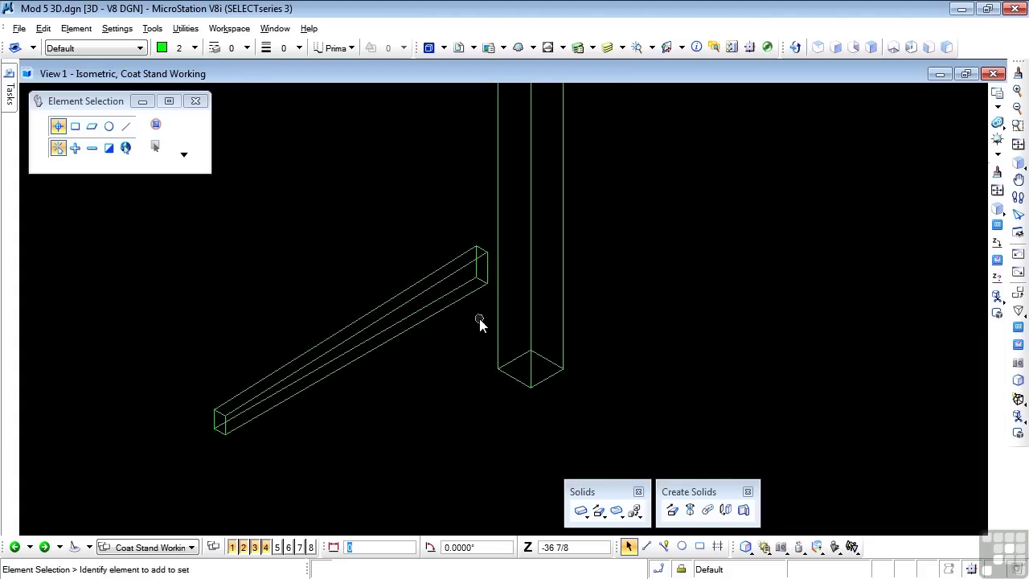
click(460, 299)
right_click(460, 299)
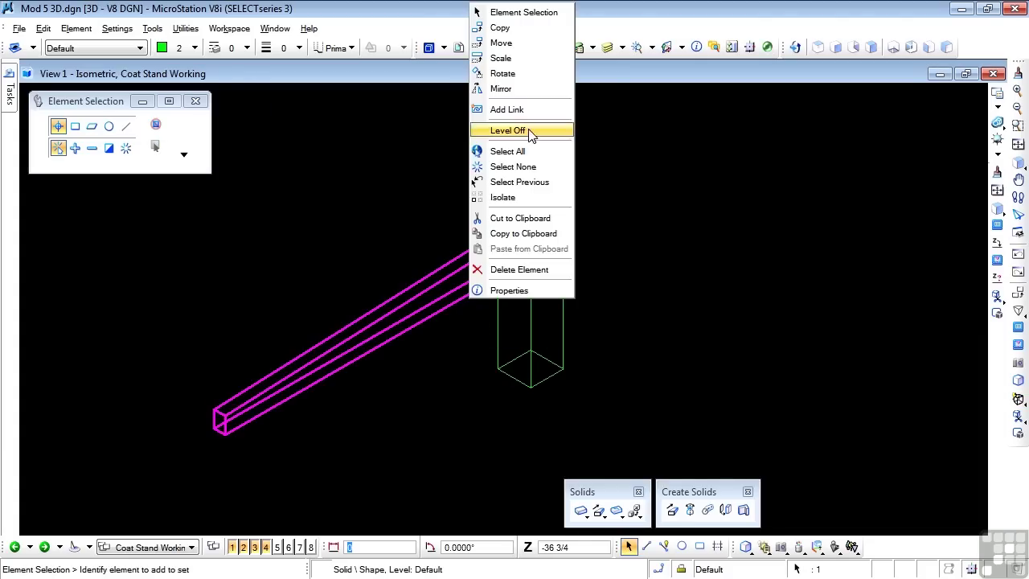
click(501, 43)
scroll(494, 273, up, 4)
click(461, 294)
scroll(394, 249, down, 3)
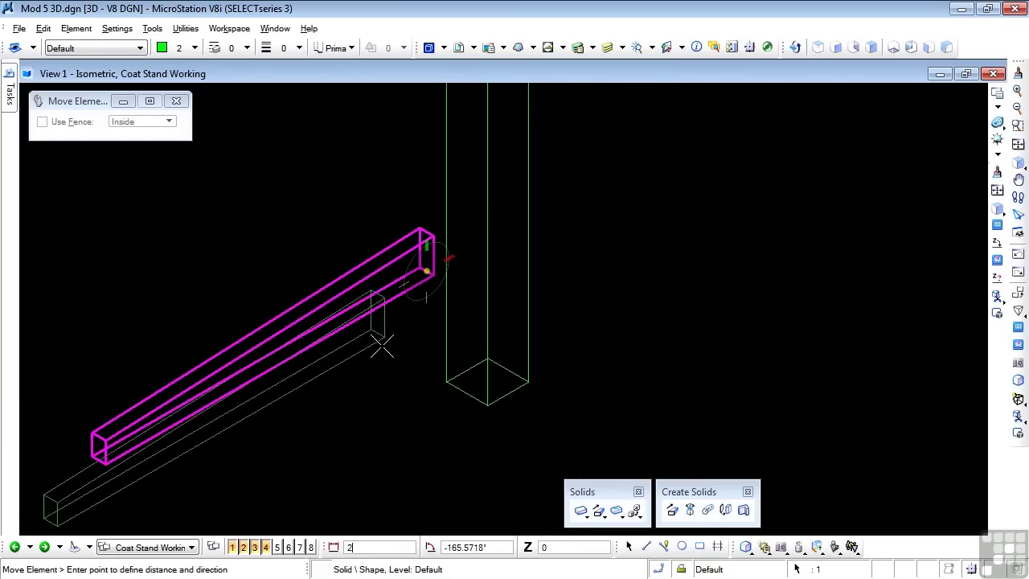
click(466, 394)
key(Escape)
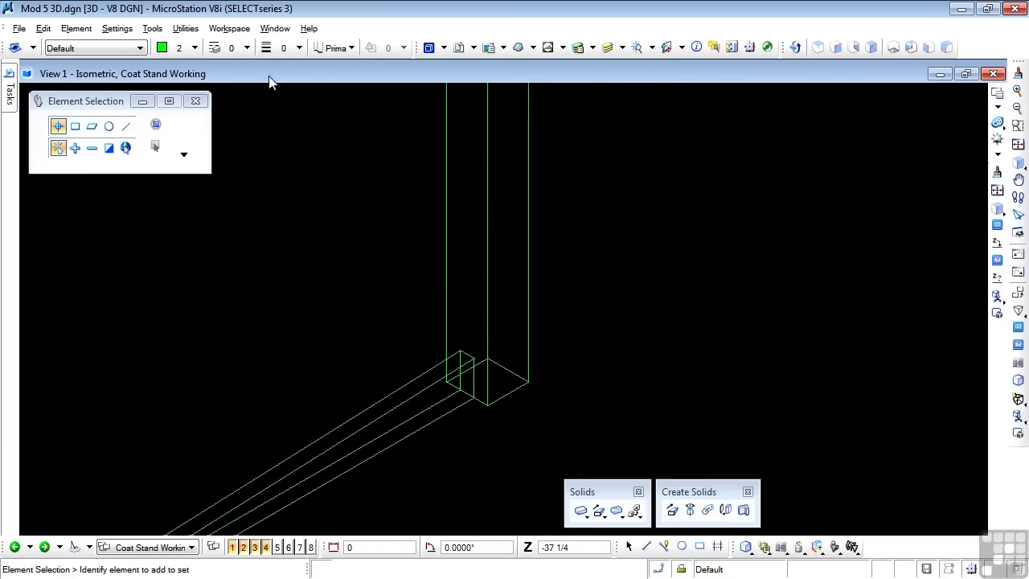
- Tile the view windows, fit and enlarge View 1, and rotate it to the Top view centred on the post and leg
click(274, 29)
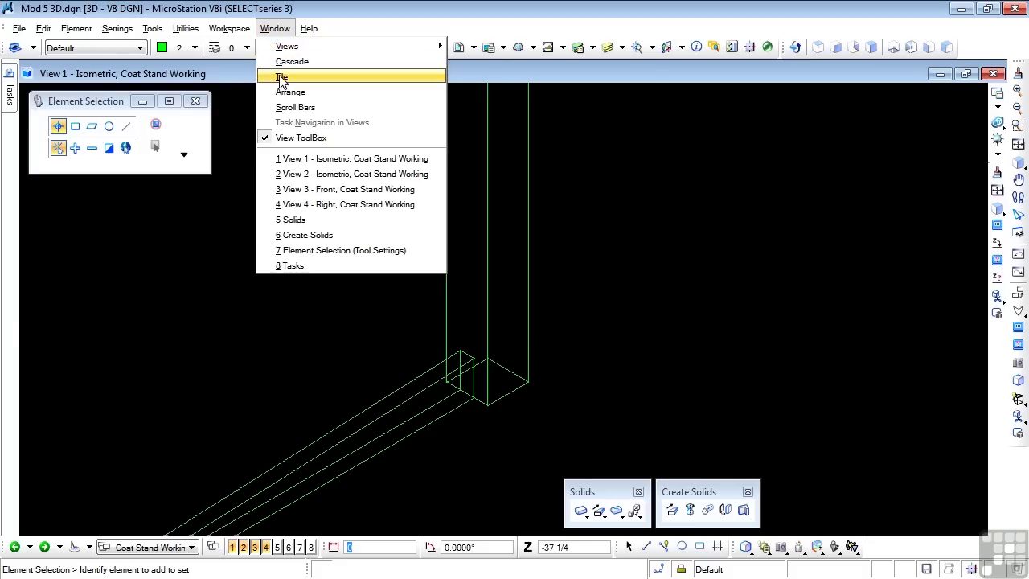
click(281, 77)
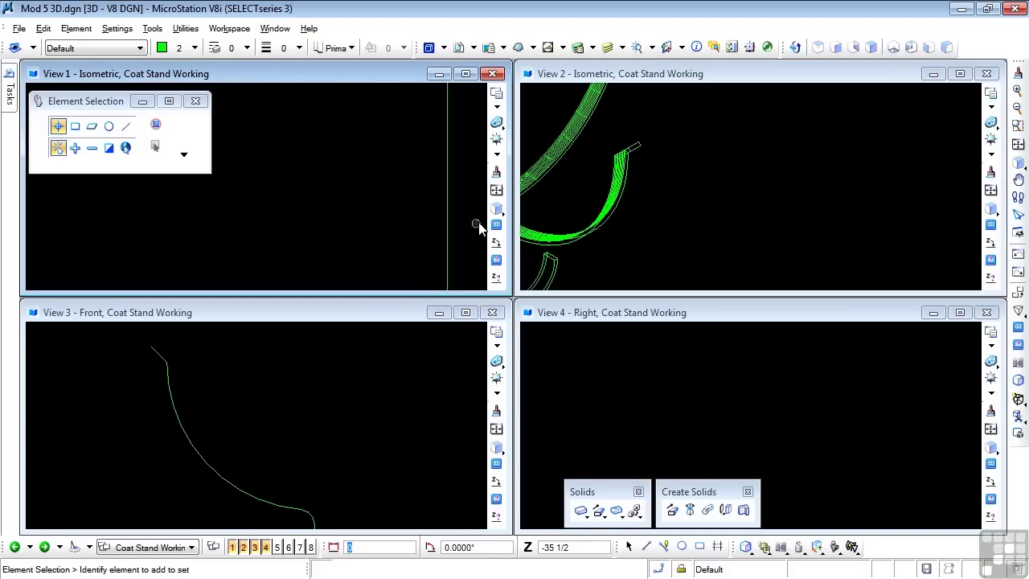
click(496, 208)
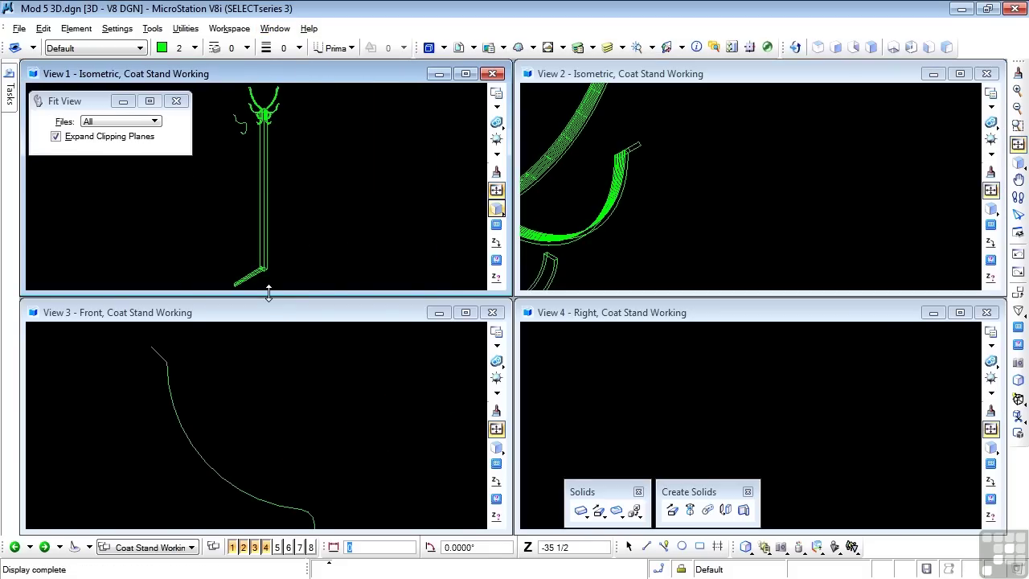
drag(268, 293, 274, 454)
scroll(225, 143, up, 3)
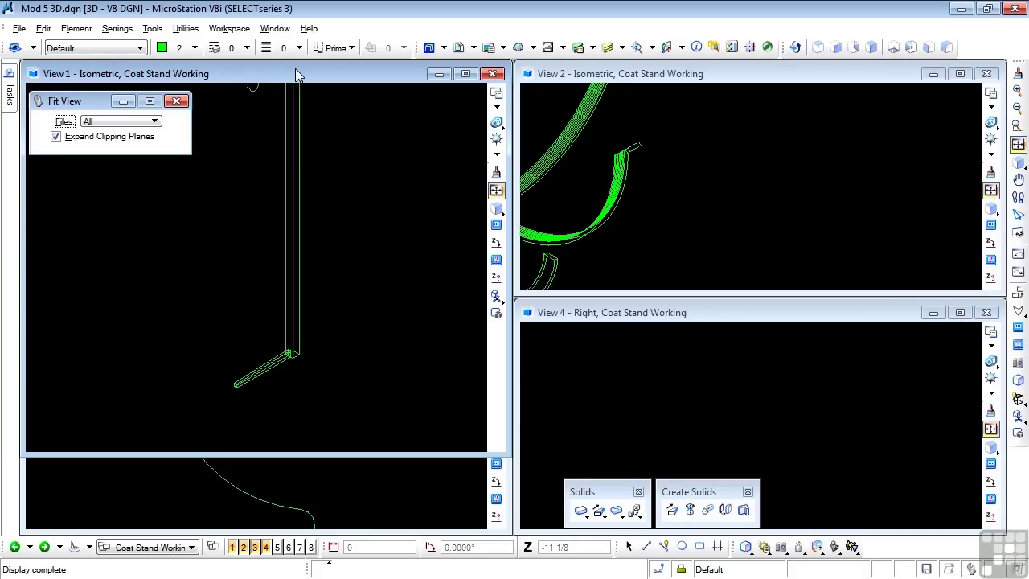
click(817, 47)
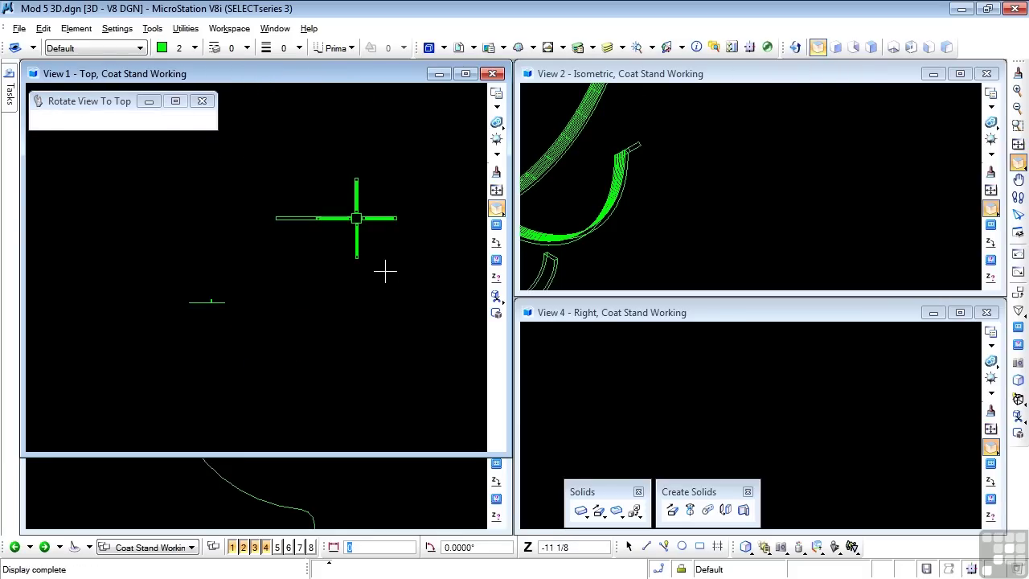
scroll(361, 203, up, 2)
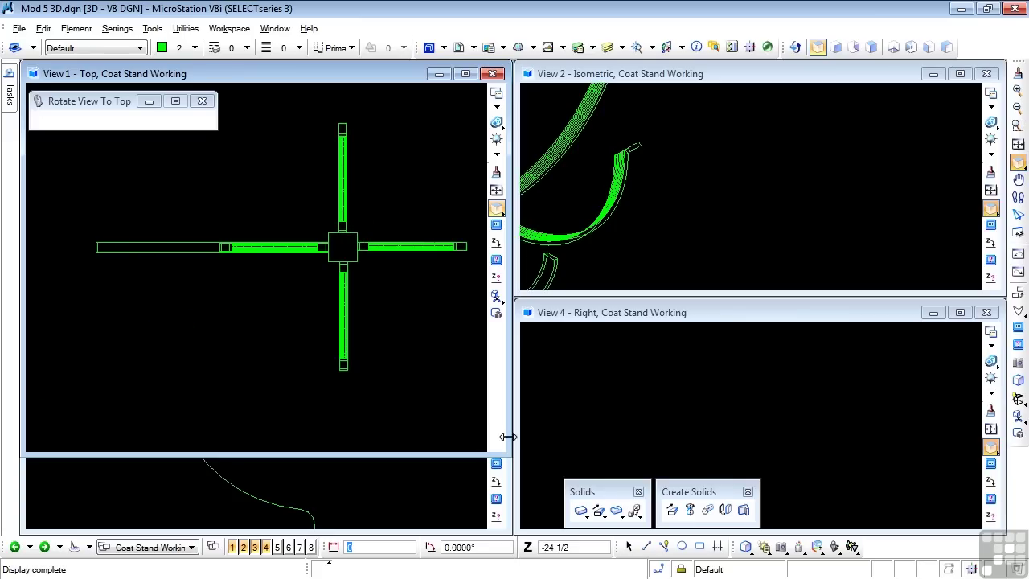
- Construct a polar array of the leg about the post's center with 4 items, a 90° delta angle and rotated items
click(629, 547)
click(166, 253)
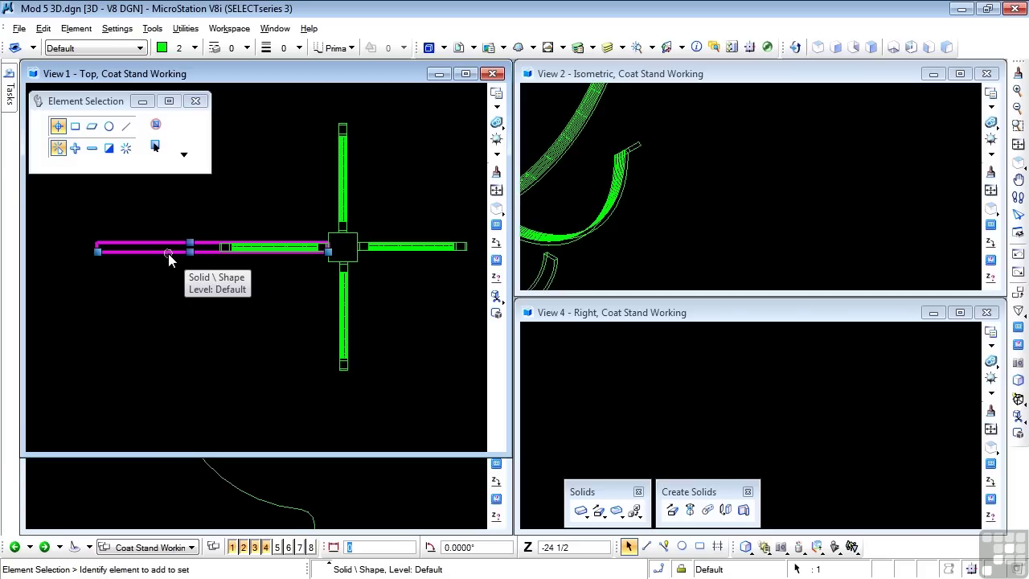
mouse_move(10, 87)
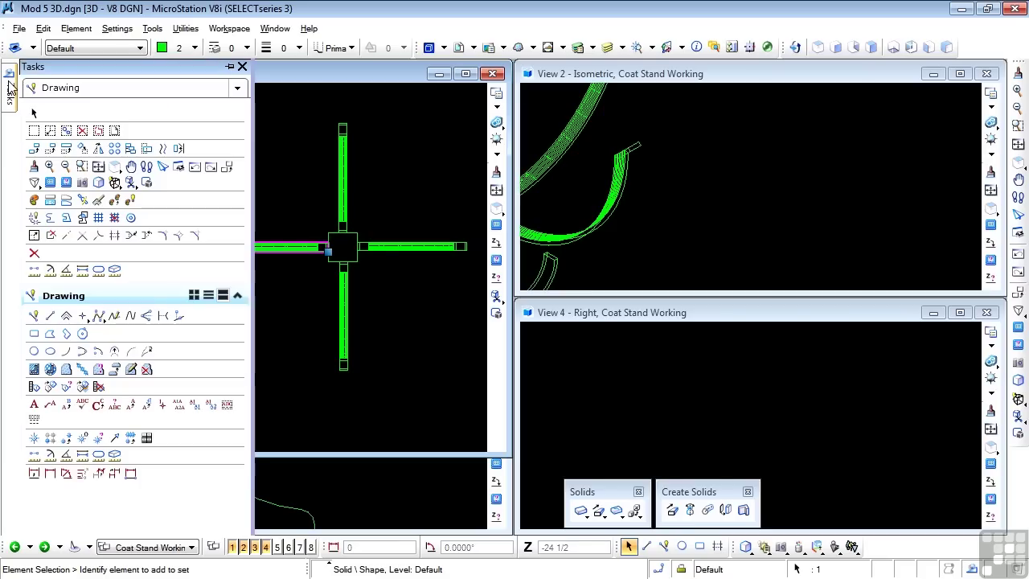
click(114, 148)
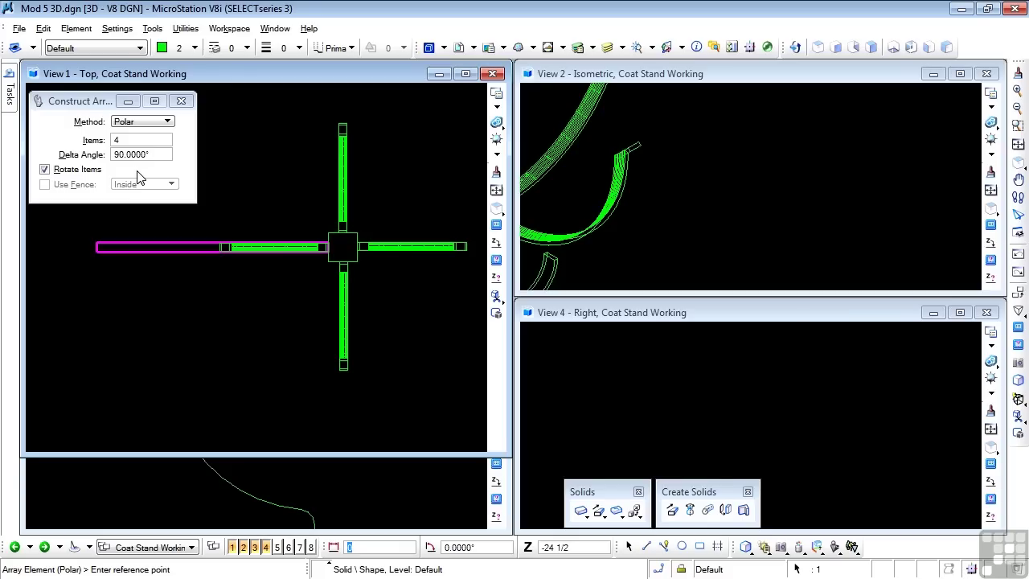
scroll(341, 241, up, 3)
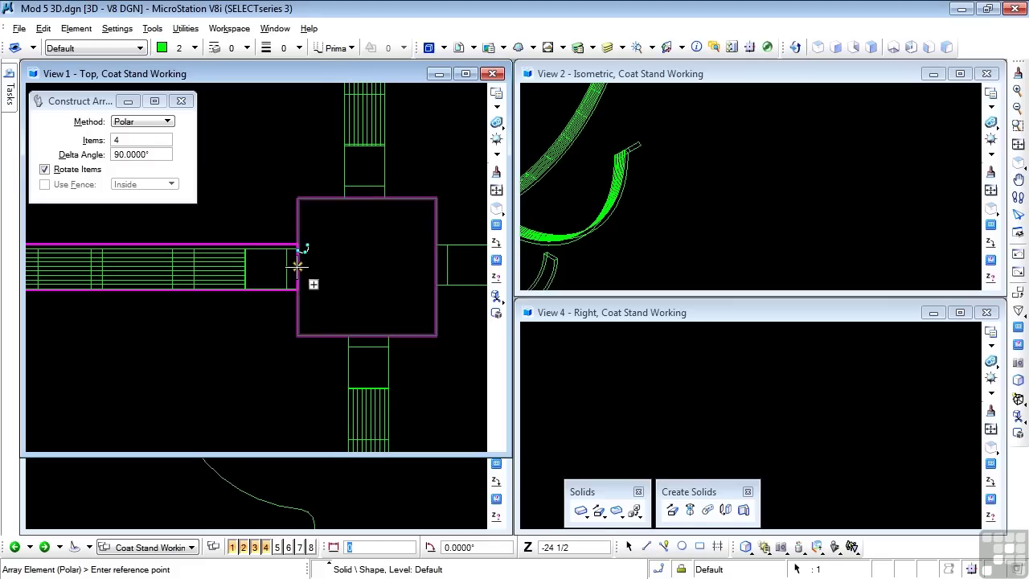
click(298, 266)
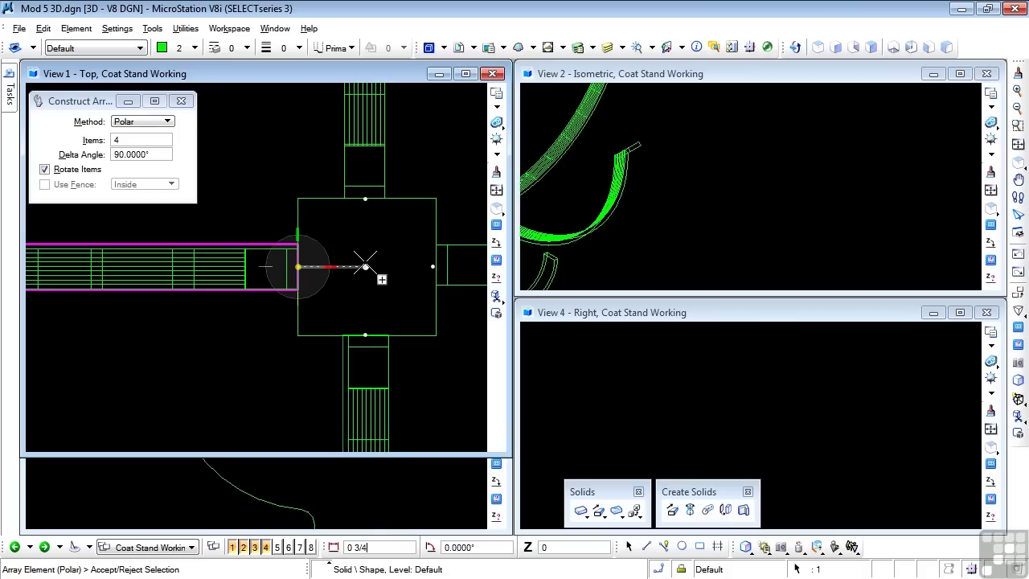
click(298, 302)
key(Escape)
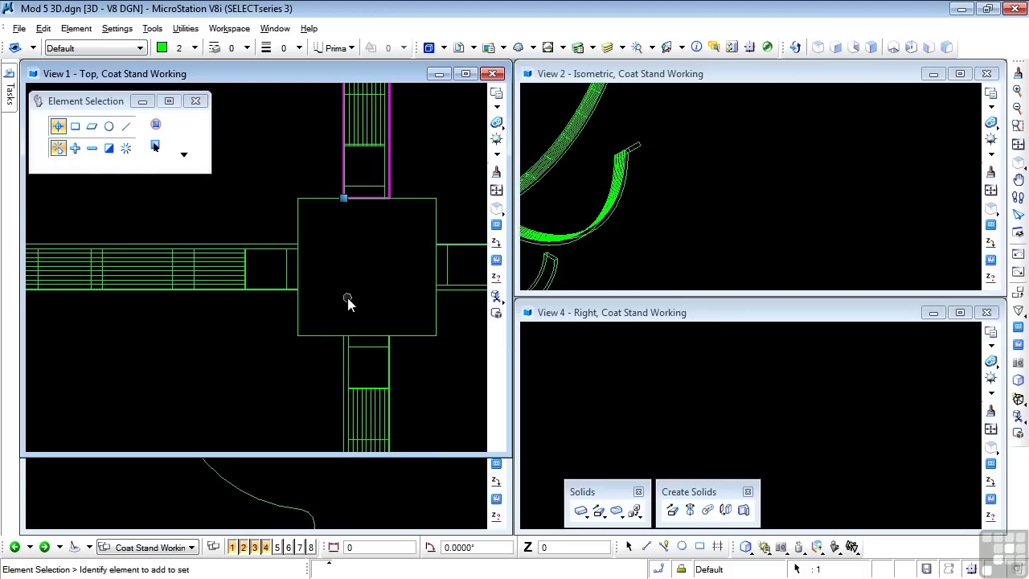
- Bring up isometric View 2 at full size with smooth shading and inspect the four legs and the complete coat stand
scroll(269, 356, down, 3)
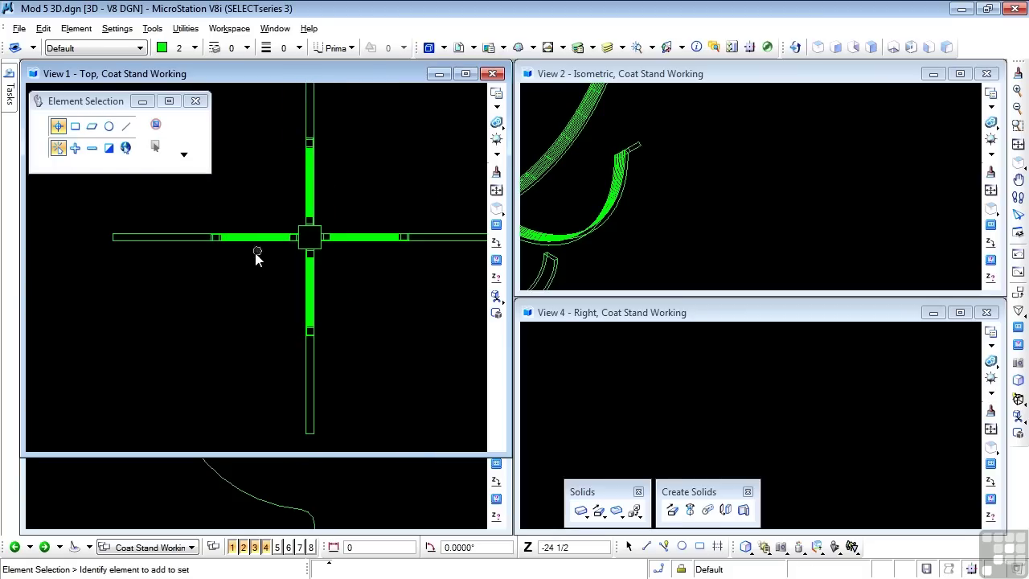
click(960, 73)
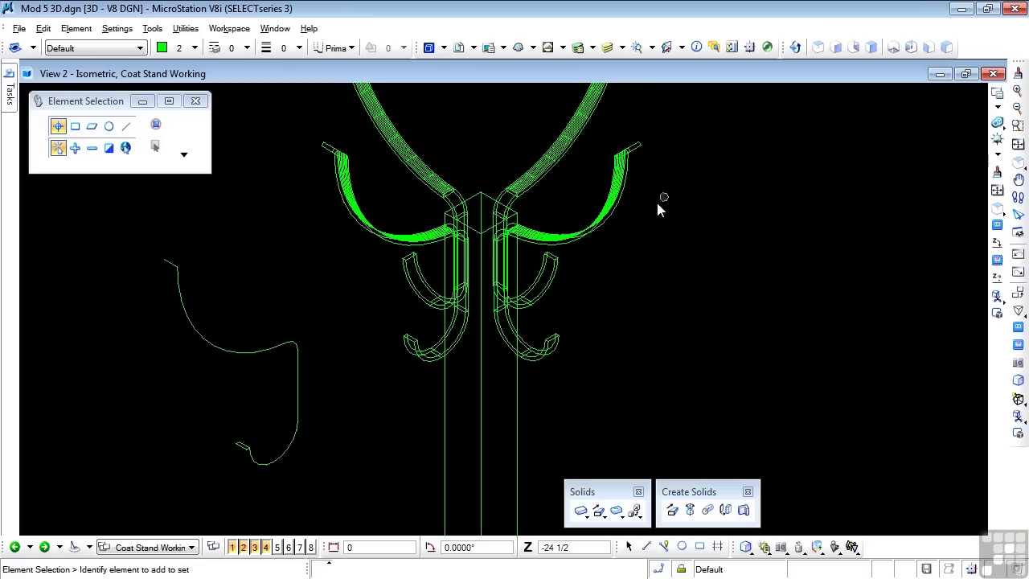
scroll(408, 200, down, 6)
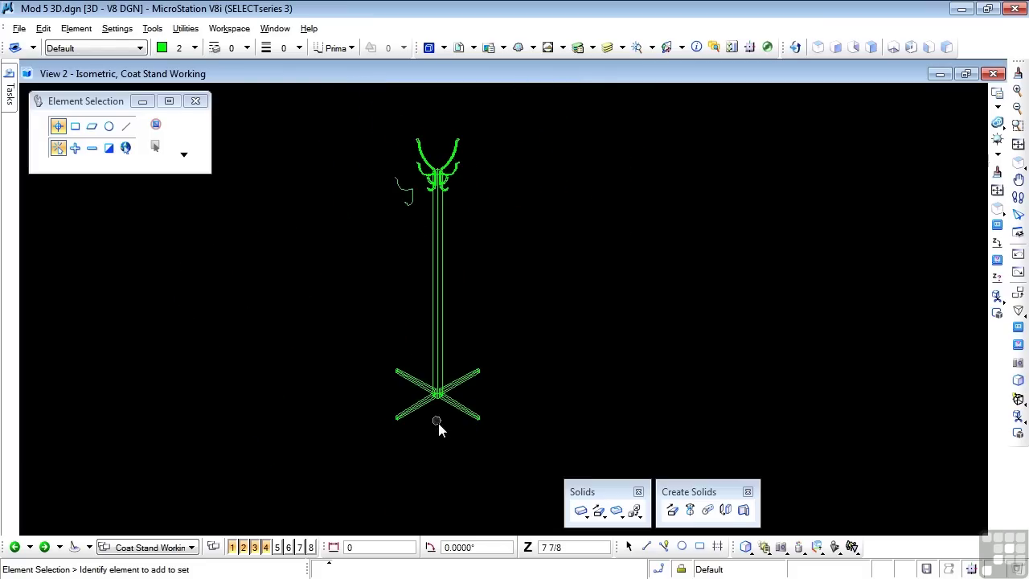
scroll(435, 418, up, 3)
scroll(429, 387, up, 2)
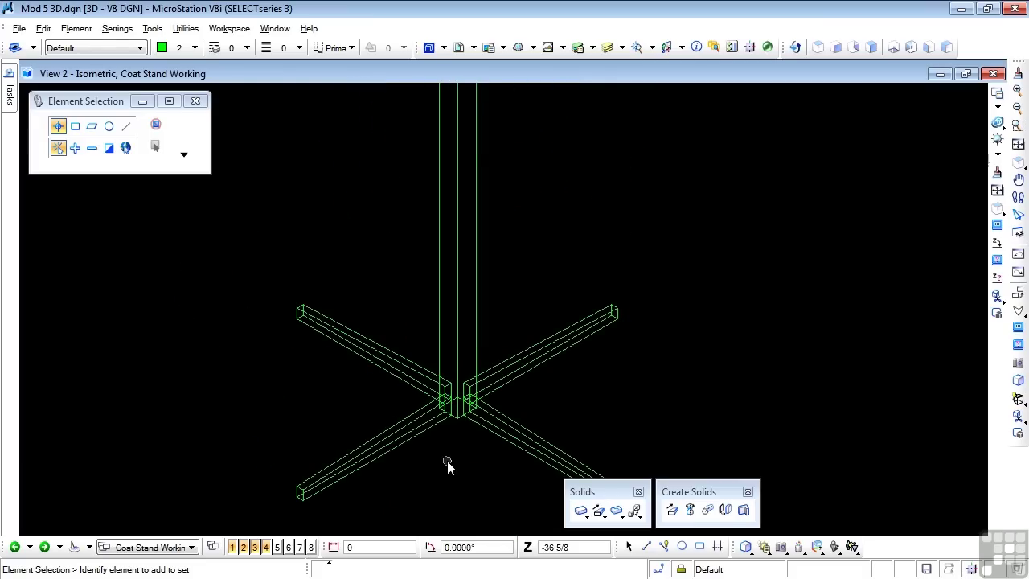
click(447, 461)
scroll(337, 379, down, 3)
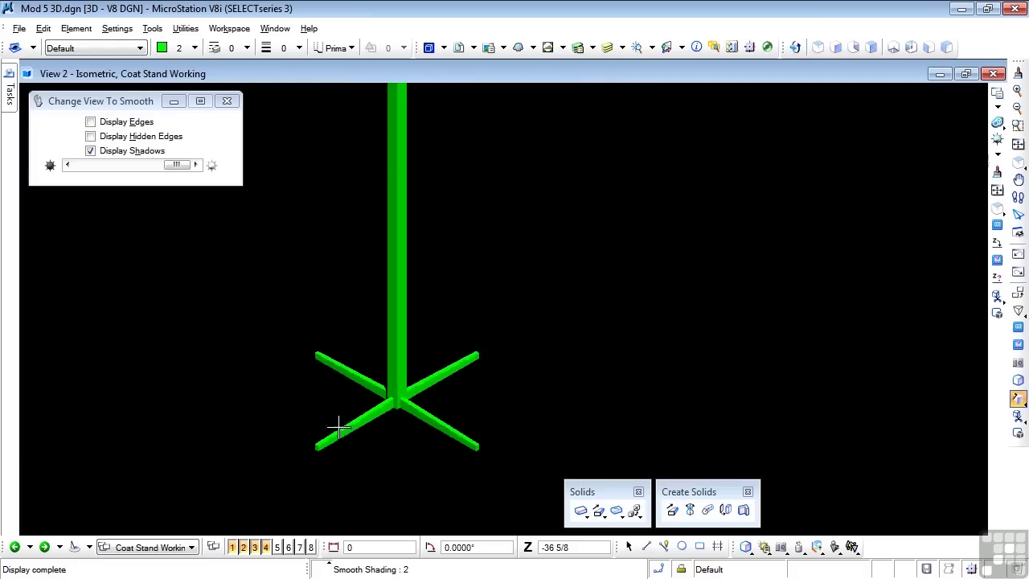
scroll(351, 198, up, 1)
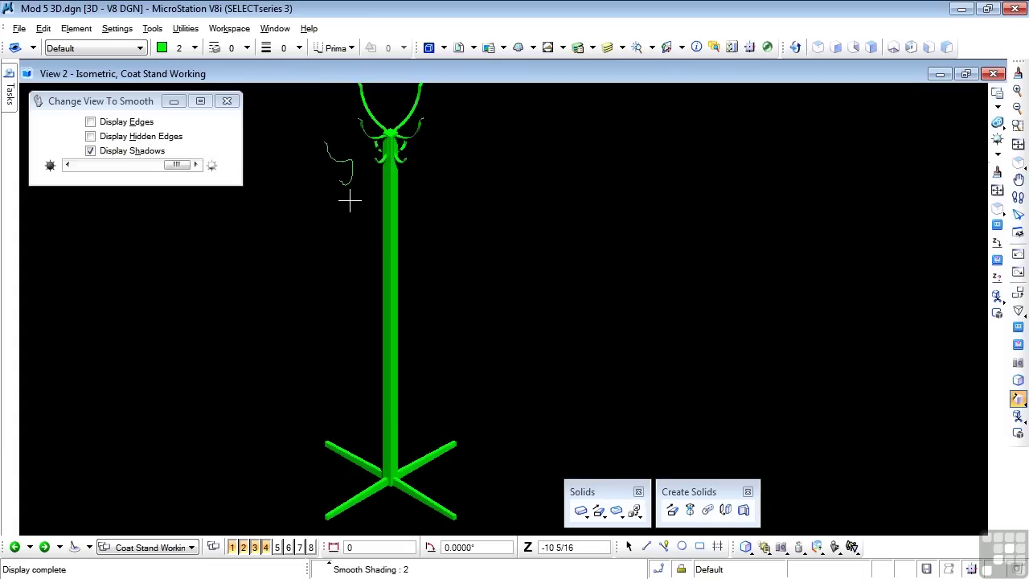
scroll(458, 269, down, 1)
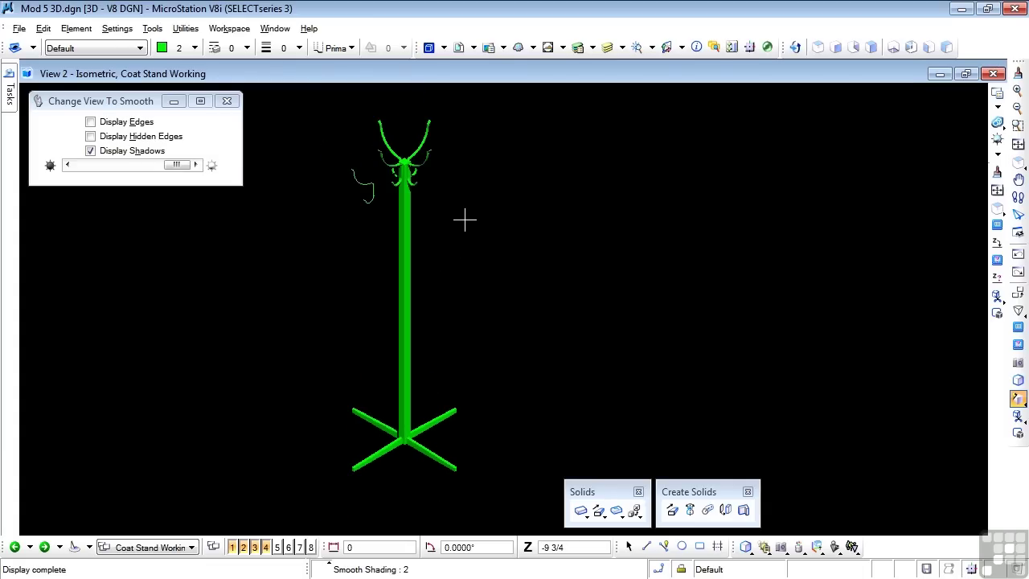